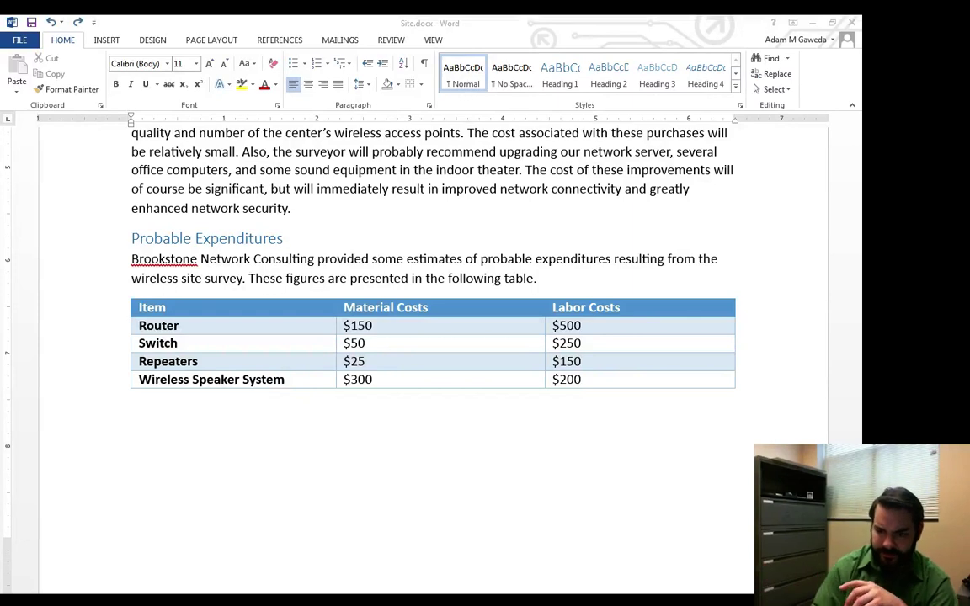
- Place the insertion point on the empty line below the Probable Expenditures table
click(229, 428)
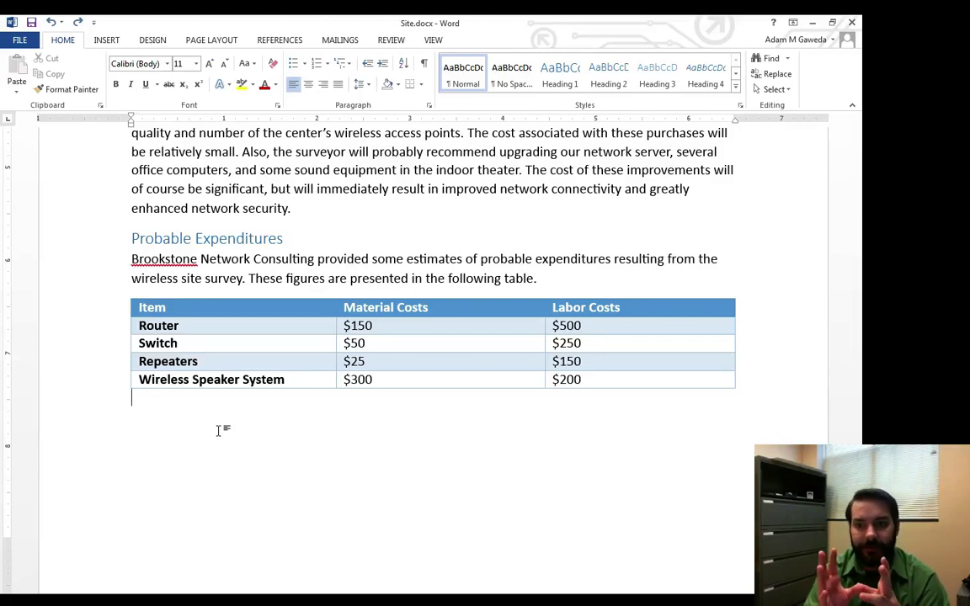
- Insert a Next Page section break after the expenditures table
click(212, 42)
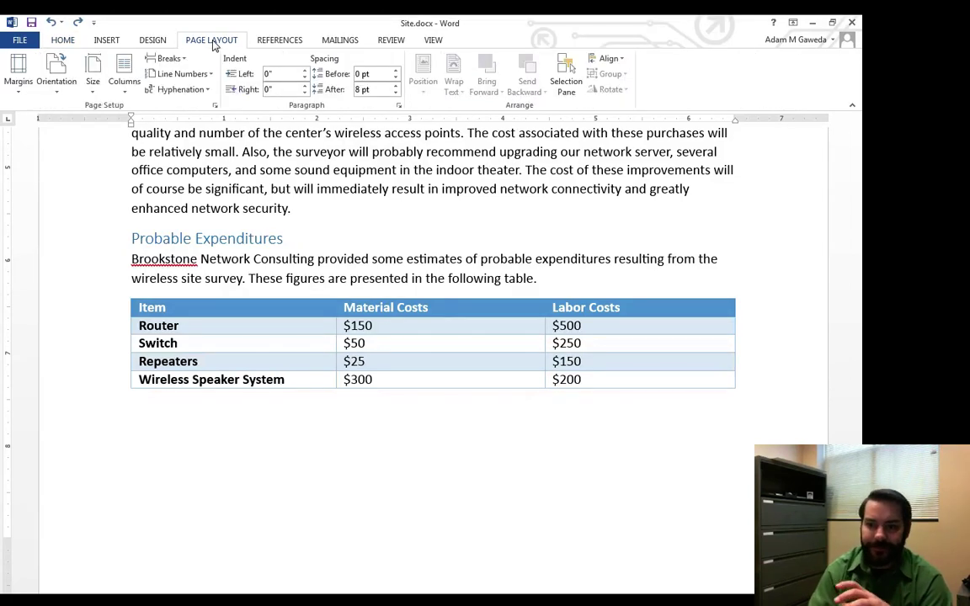
click(167, 59)
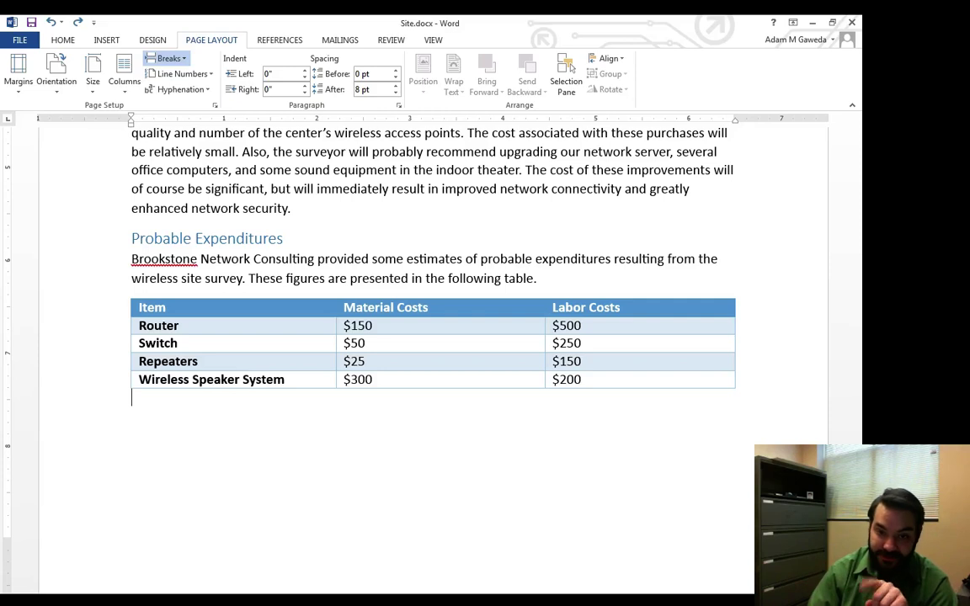
scroll(239, 247, down, 3)
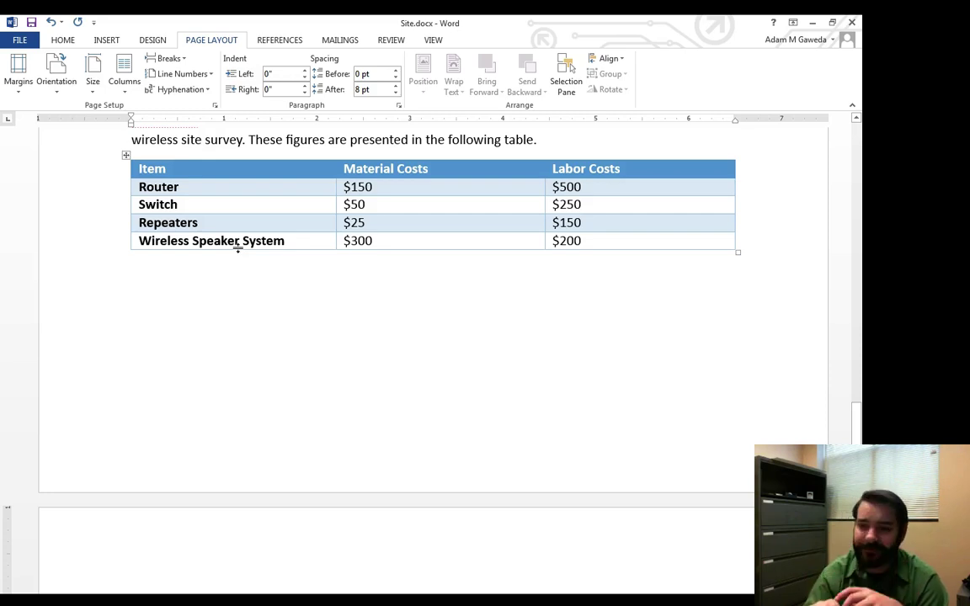
- Show formatting marks to verify the section break, hide them, and scroll to the new page
click(62, 39)
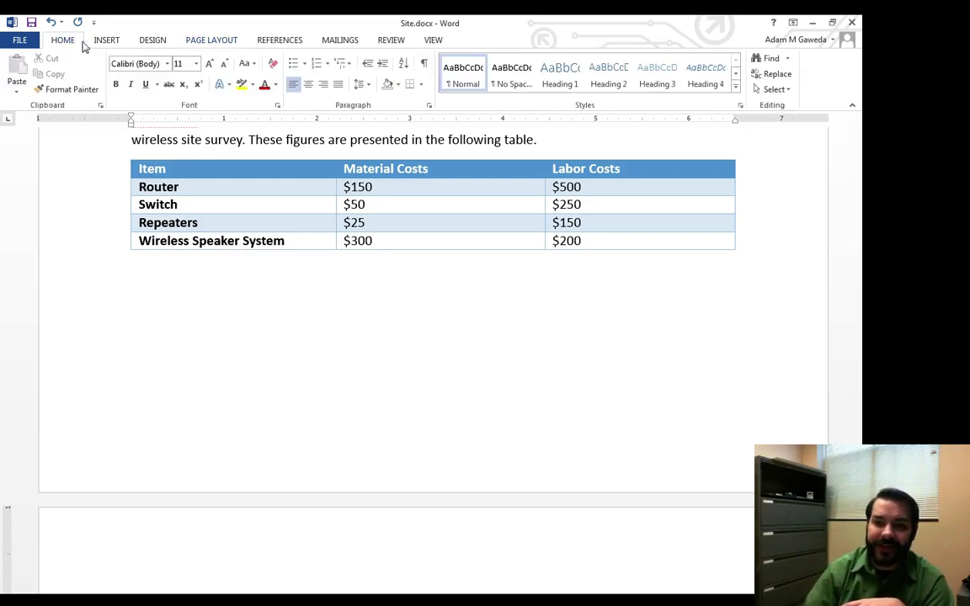
click(423, 63)
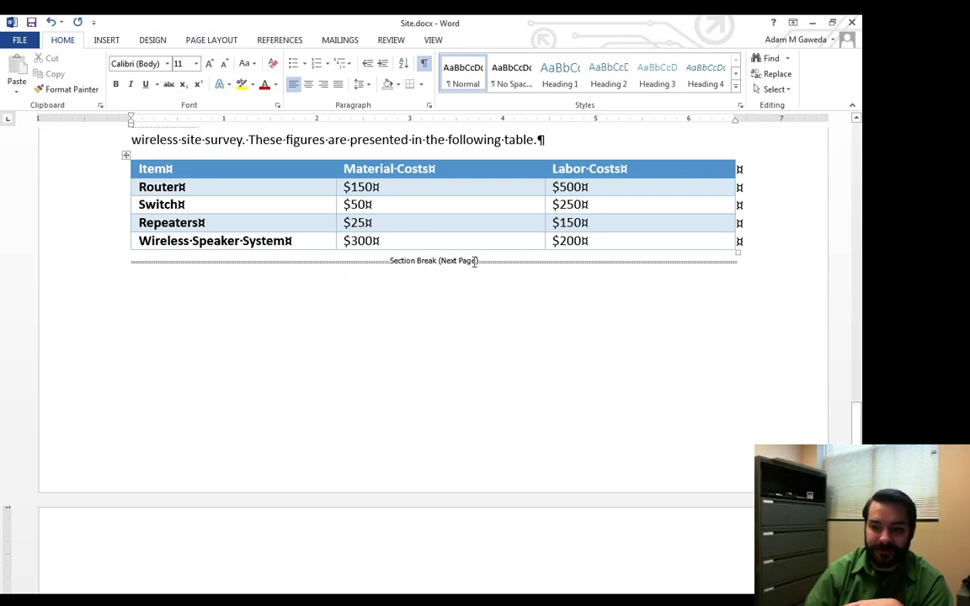
click(423, 65)
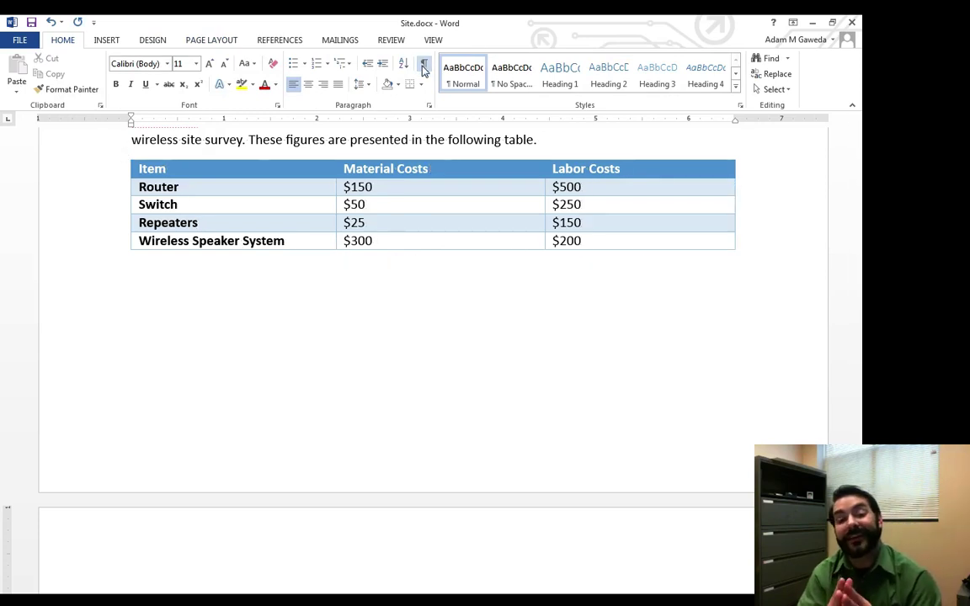
scroll(198, 365, down, 3)
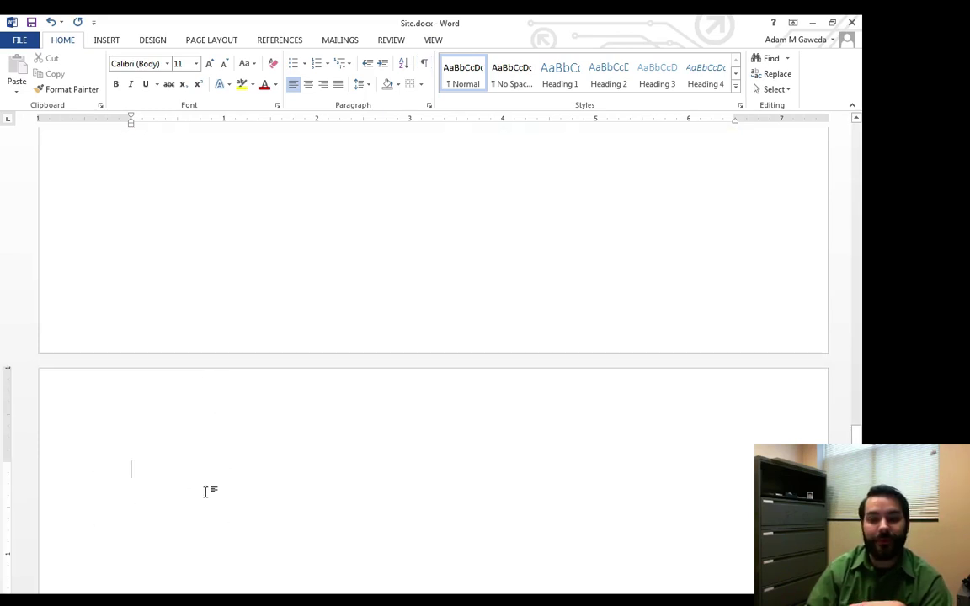
- Set the new section's orientation to Landscape
click(219, 40)
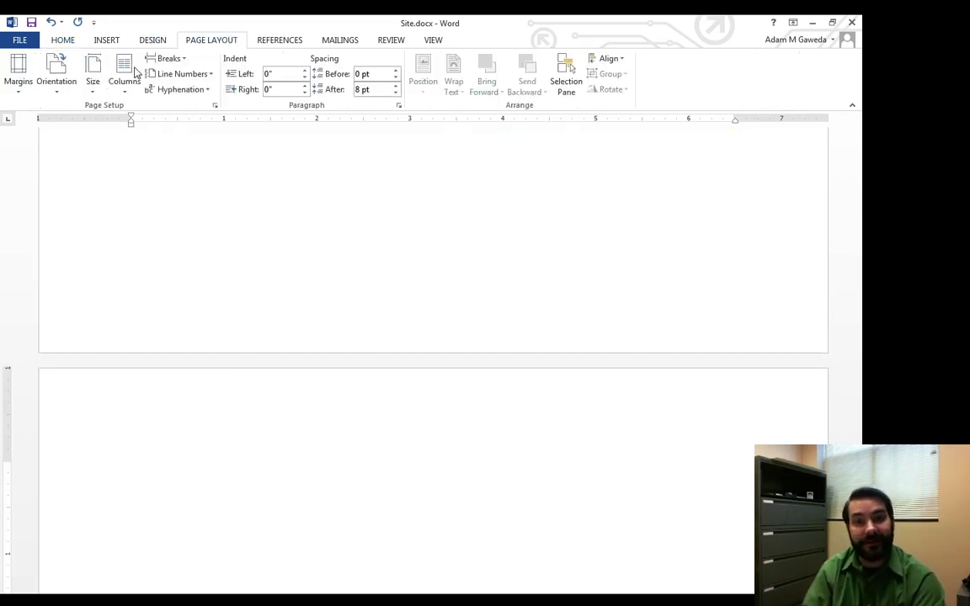
click(56, 80)
click(65, 154)
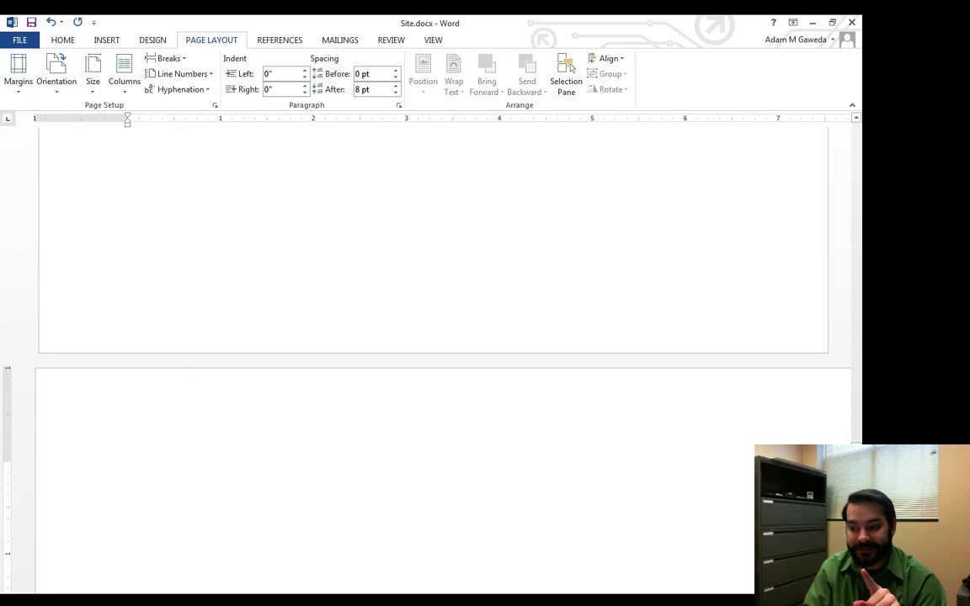
- Compare the landscape page with the portrait pages and put the insertion point on the landscape page
scroll(317, 450, down, 3)
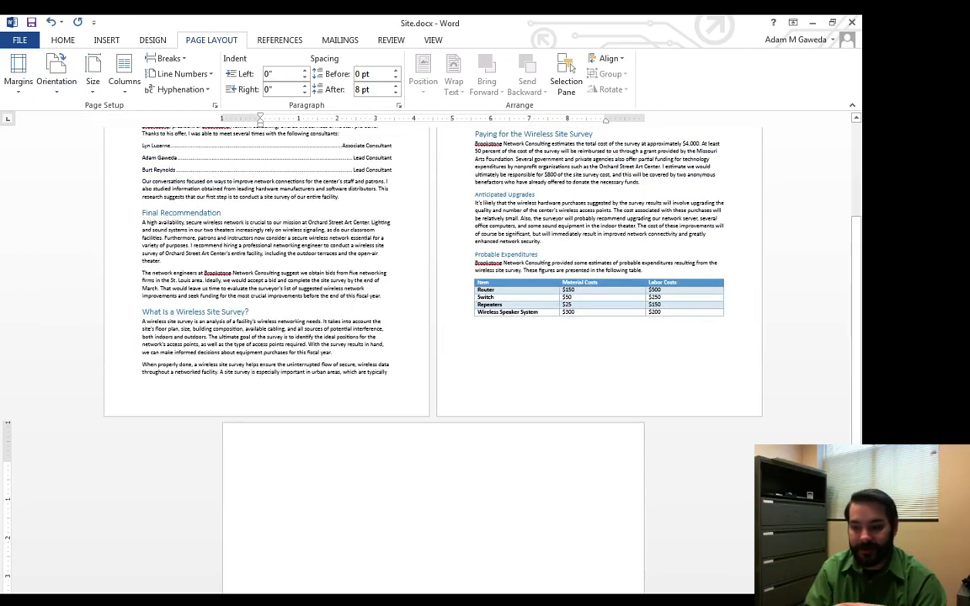
scroll(472, 498, up, 5)
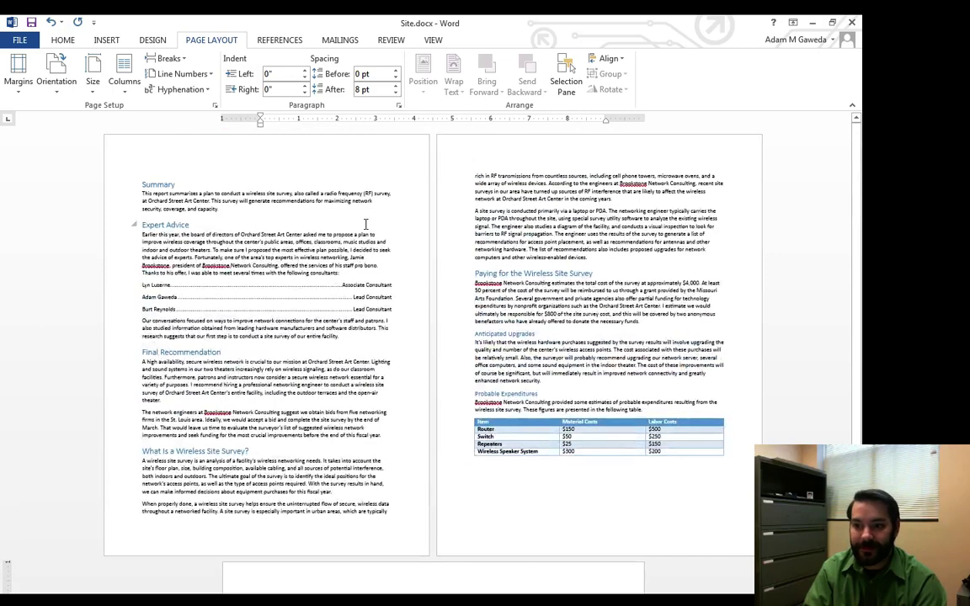
click(226, 225)
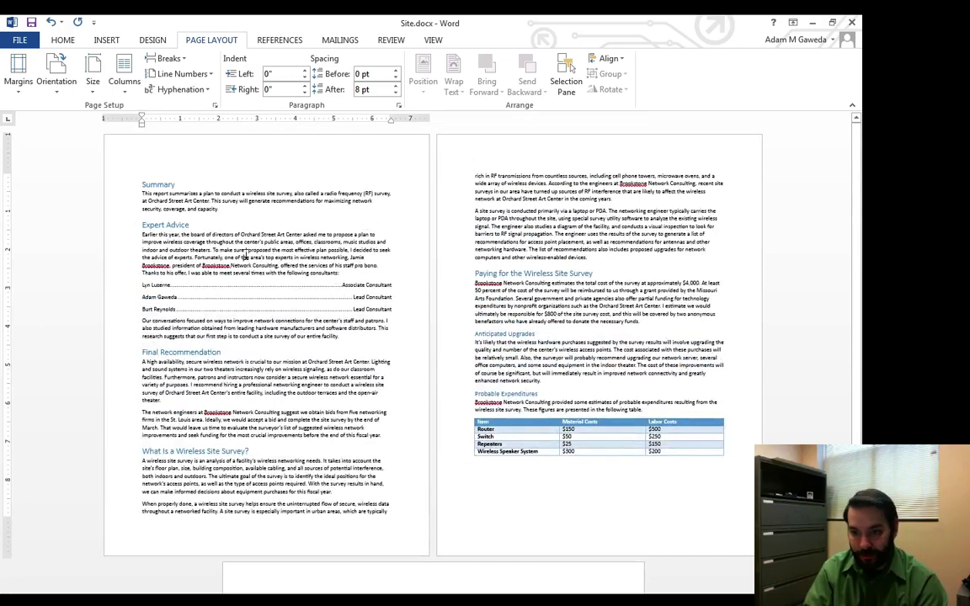
click(567, 219)
scroll(628, 242, down, 3)
scroll(433, 462, down, 3)
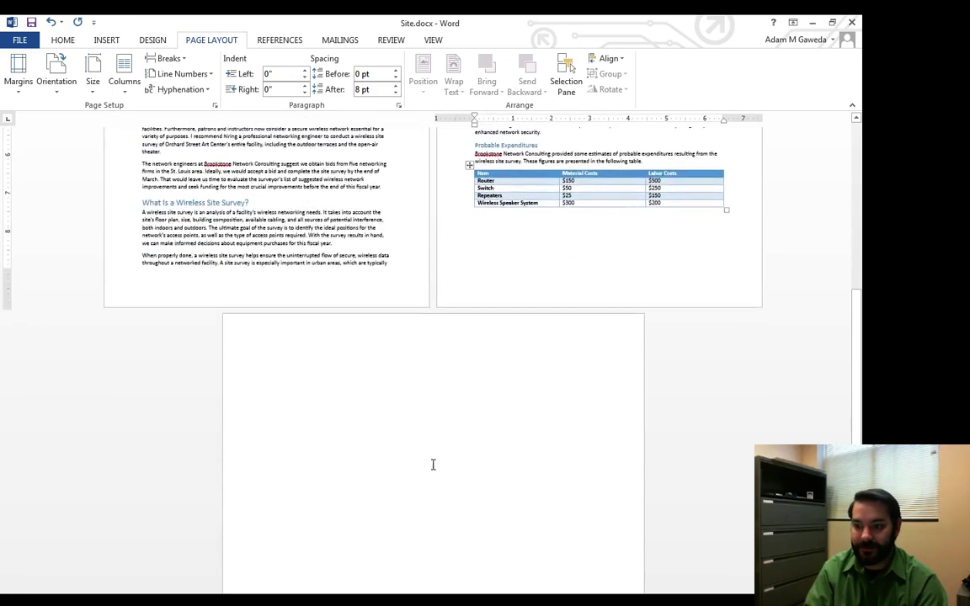
click(431, 466)
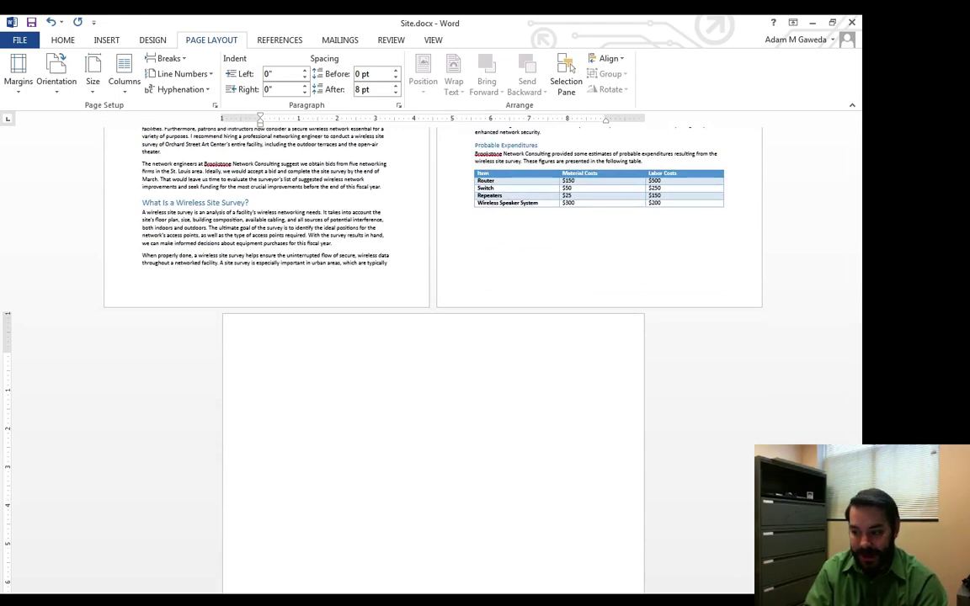
scroll(433, 455, down, 2)
ctrl+scroll(432, 455, up, 4)
scroll(470, 523, down, 2)
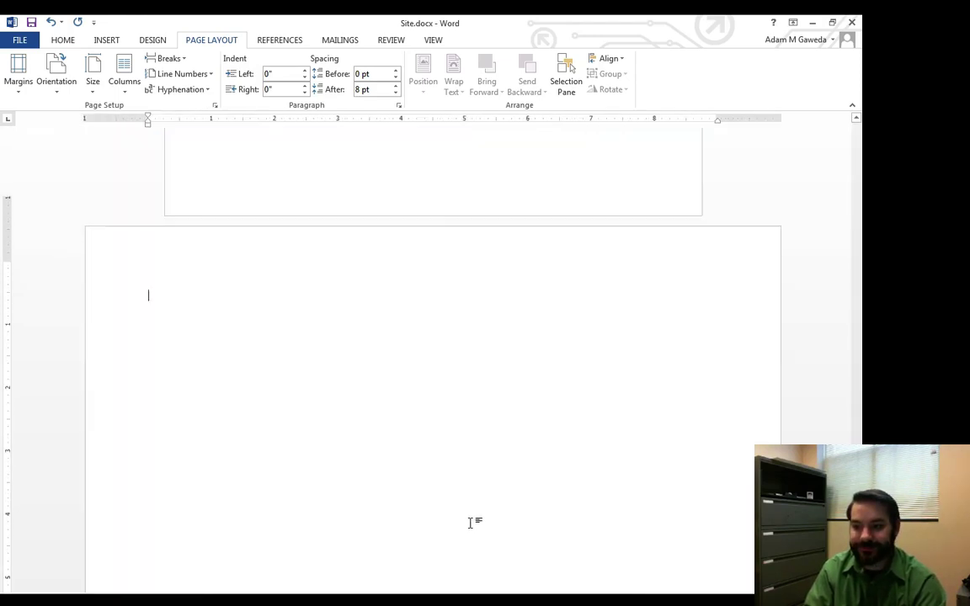
scroll(470, 523, down, 2)
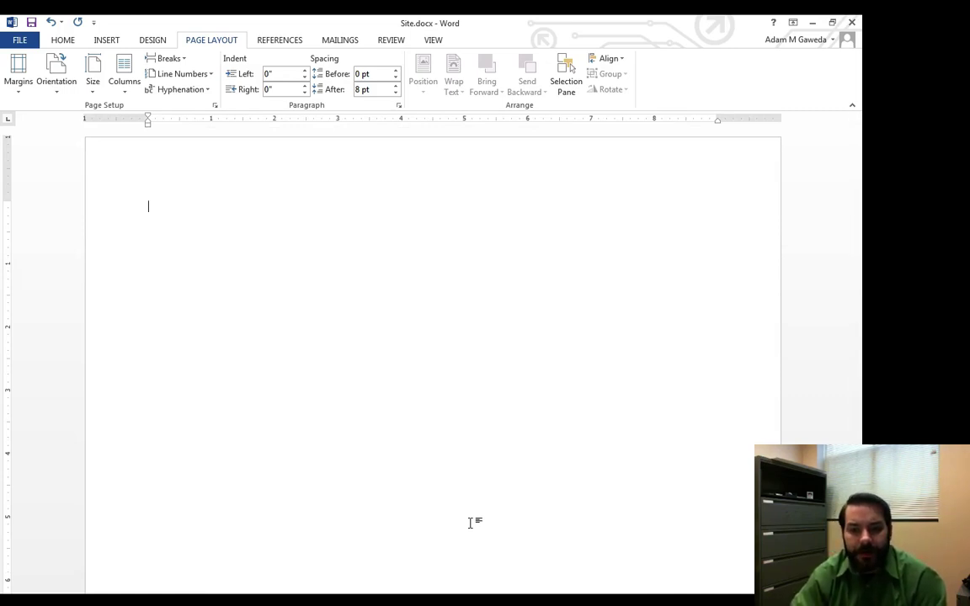
- Draw a rectangle near the blank page's top-left, then delete it to leave the page empty
click(105, 41)
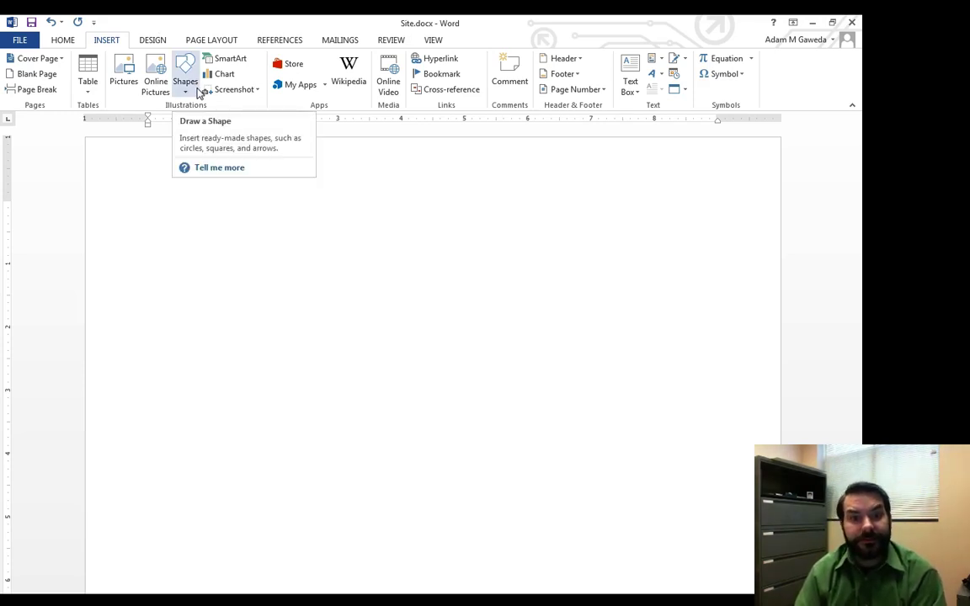
click(196, 88)
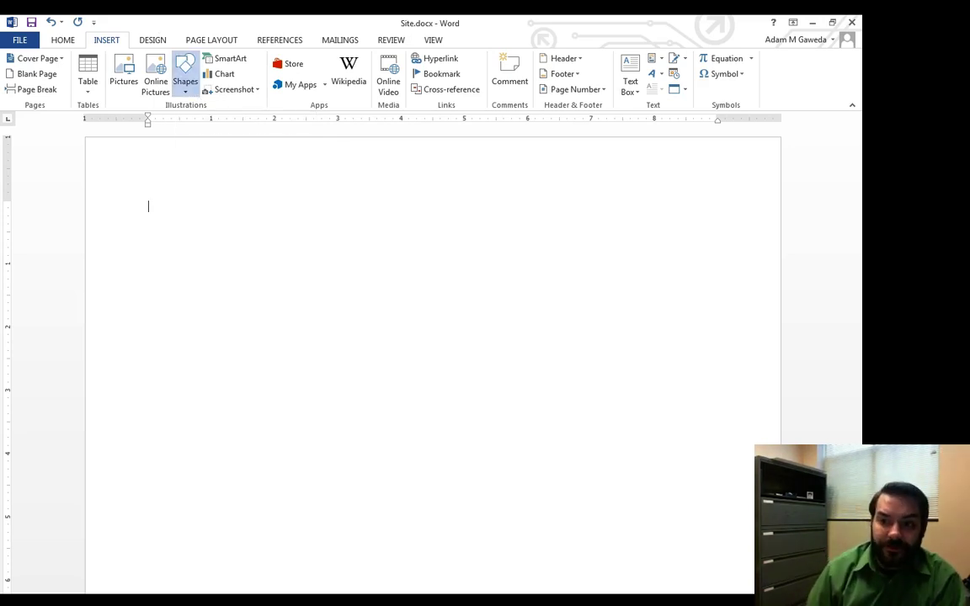
click(219, 125)
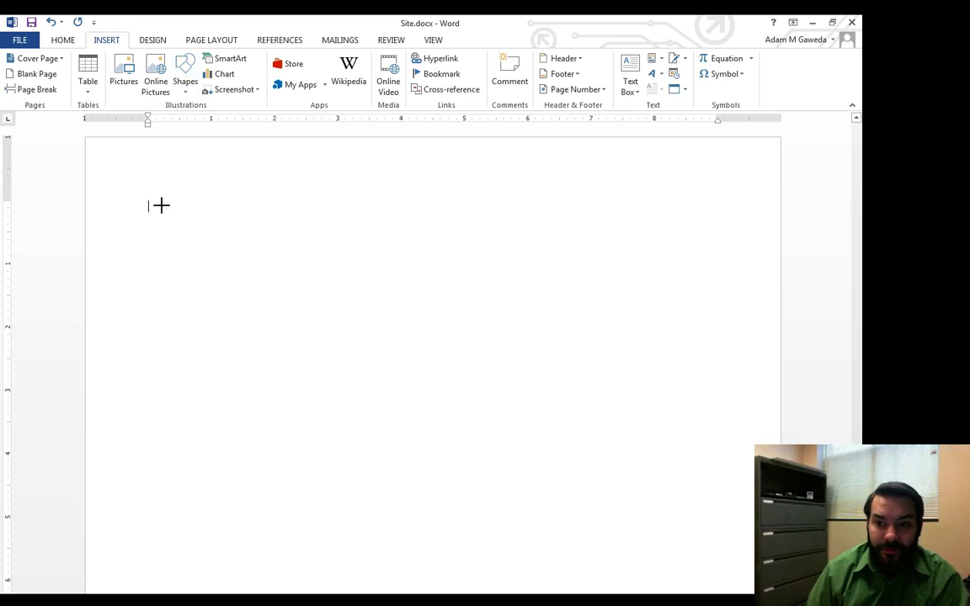
drag(157, 191, 241, 330)
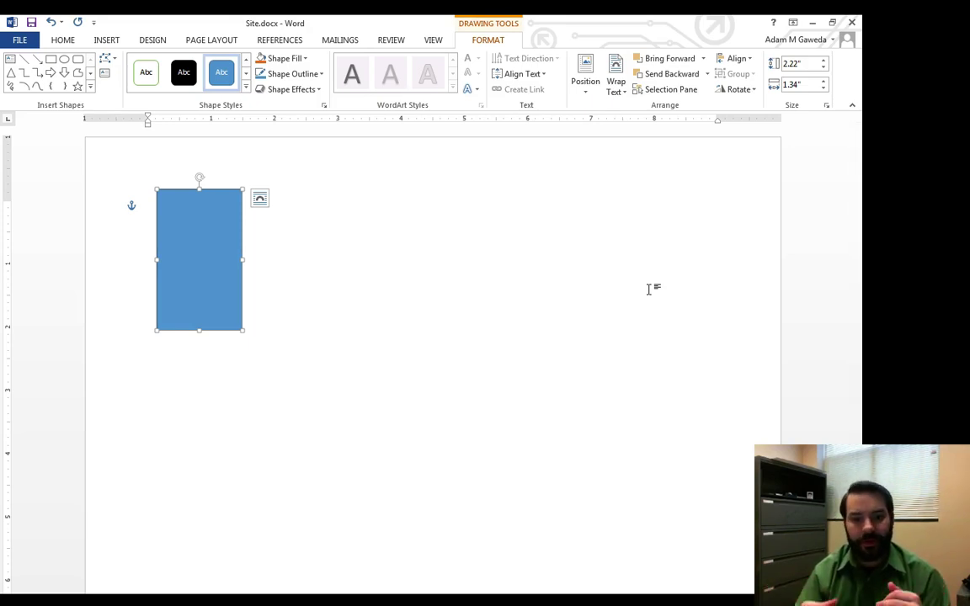
key(Delete)
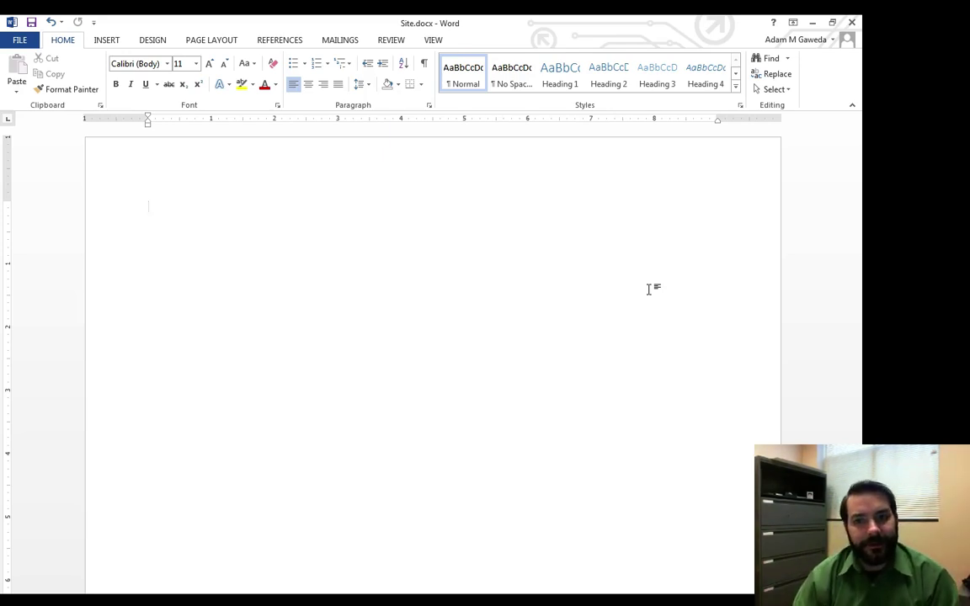
- Choose the Step Up Process layout from the SmartArt Process category
click(101, 39)
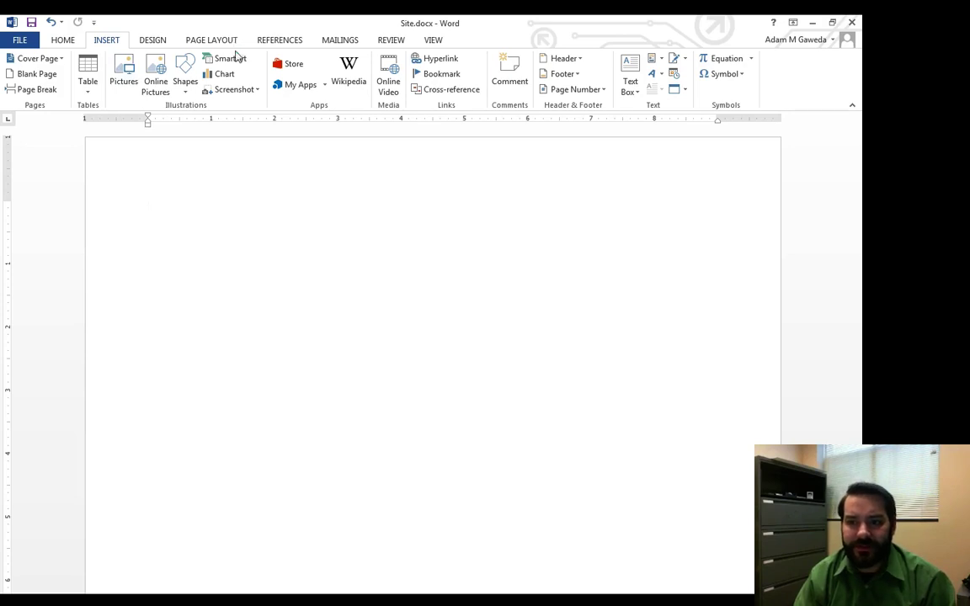
click(232, 61)
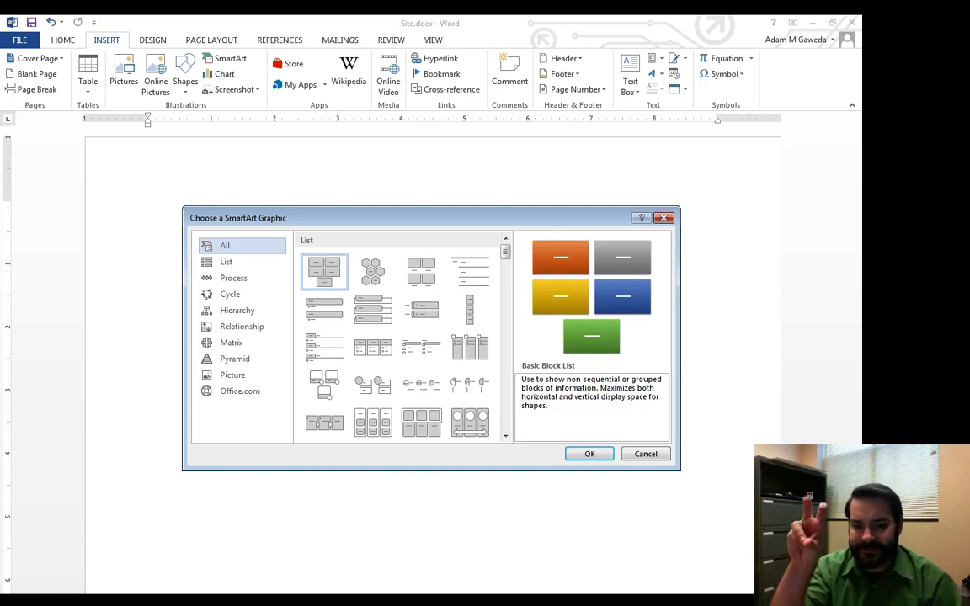
click(233, 278)
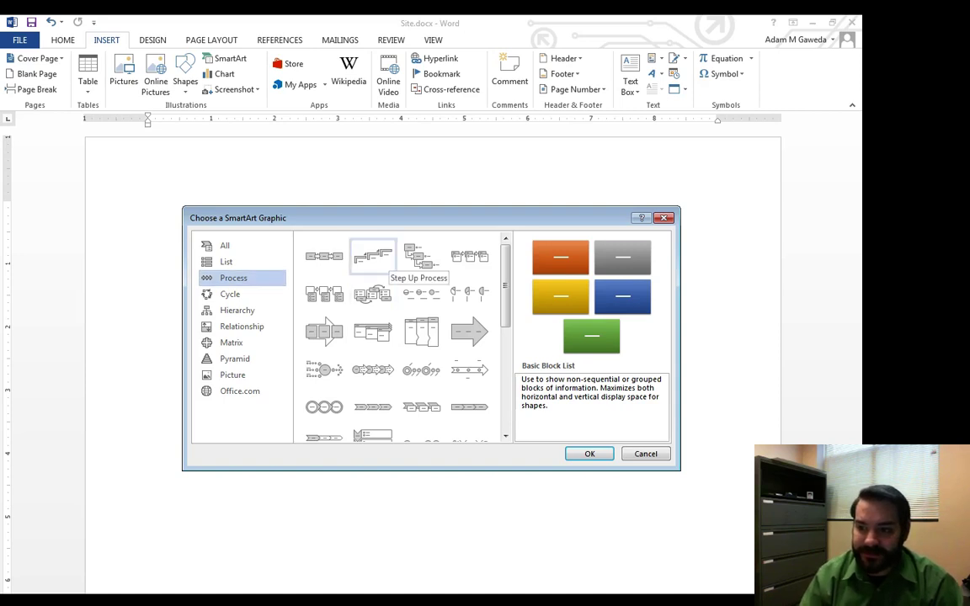
click(373, 257)
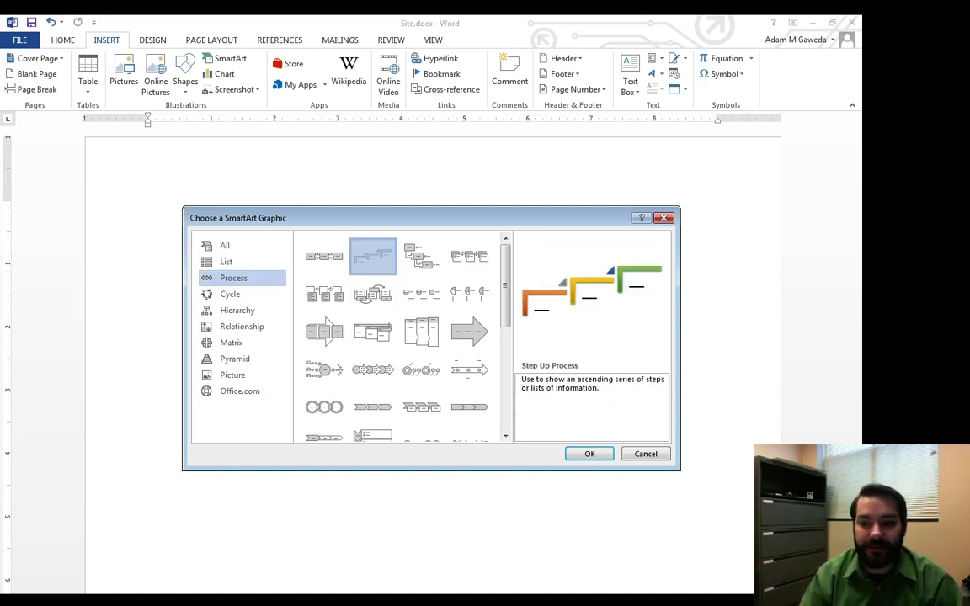
- Insert the Step Up Process graphic, center it, and set its text wrapping to Tight
click(585, 454)
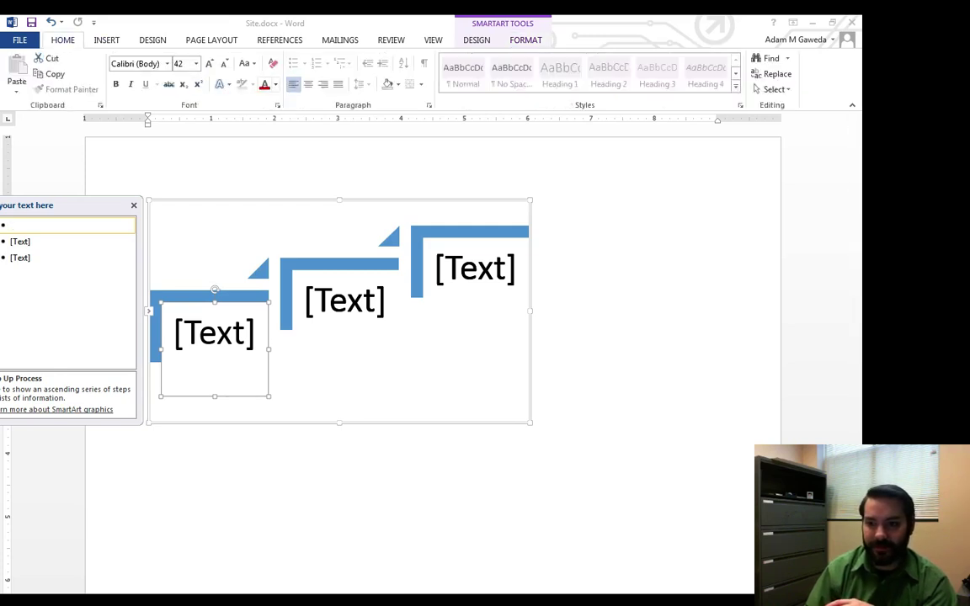
key(ctrl+e)
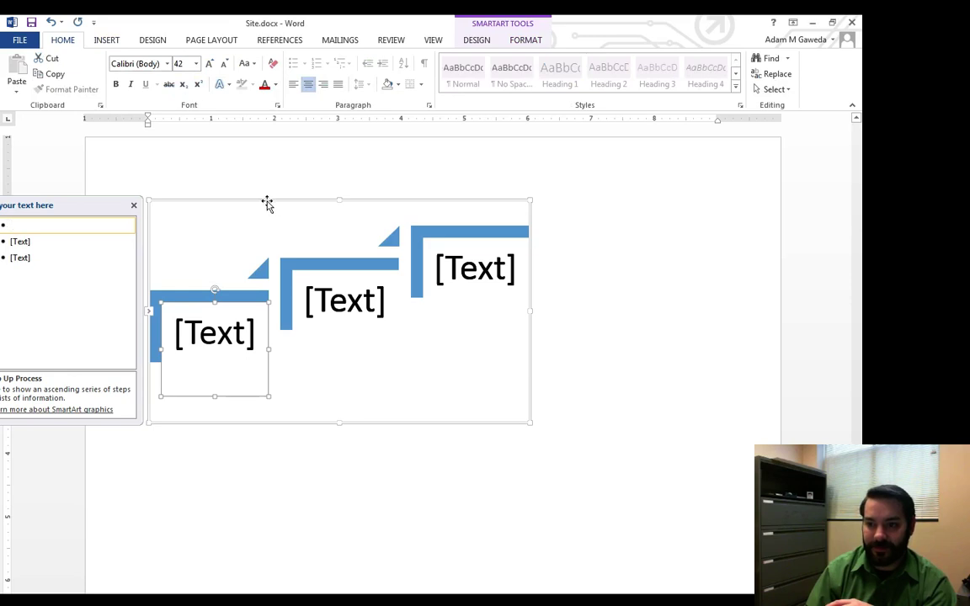
click(266, 203)
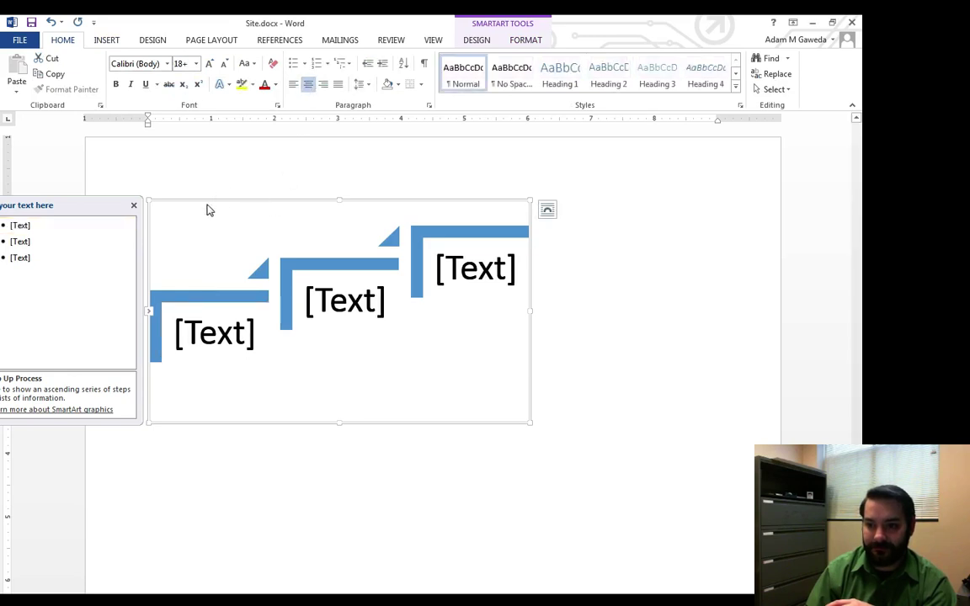
click(278, 203)
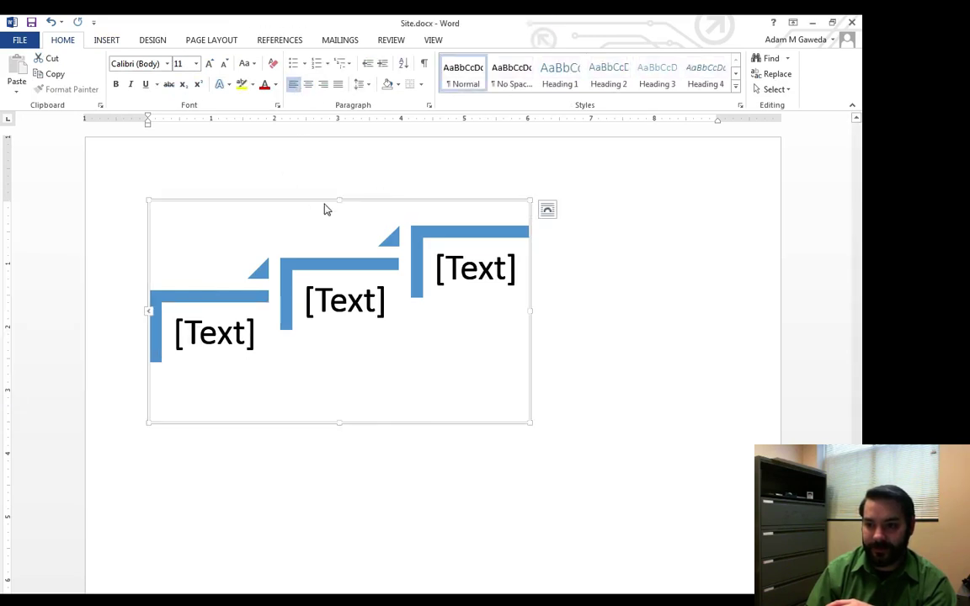
click(362, 208)
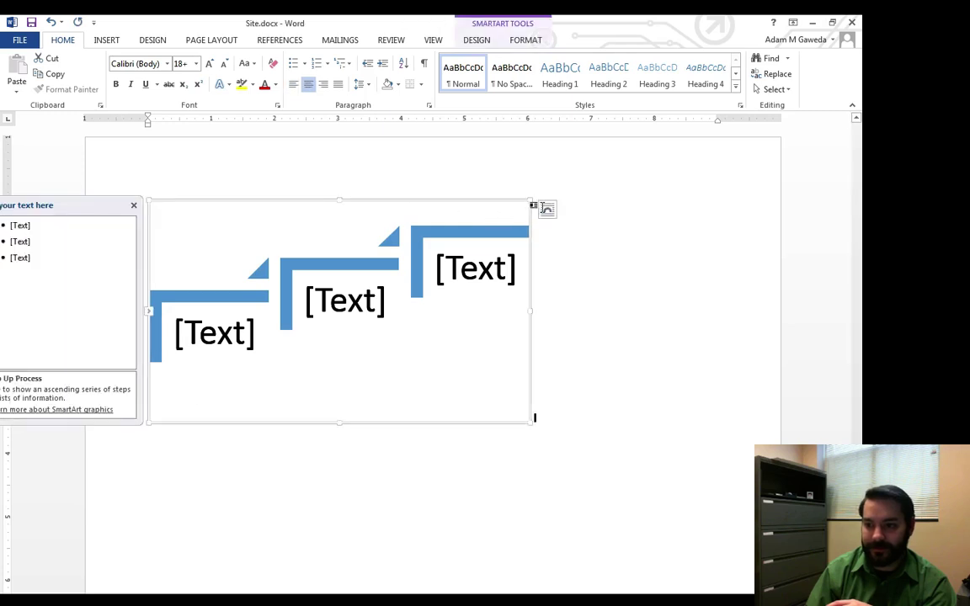
click(547, 209)
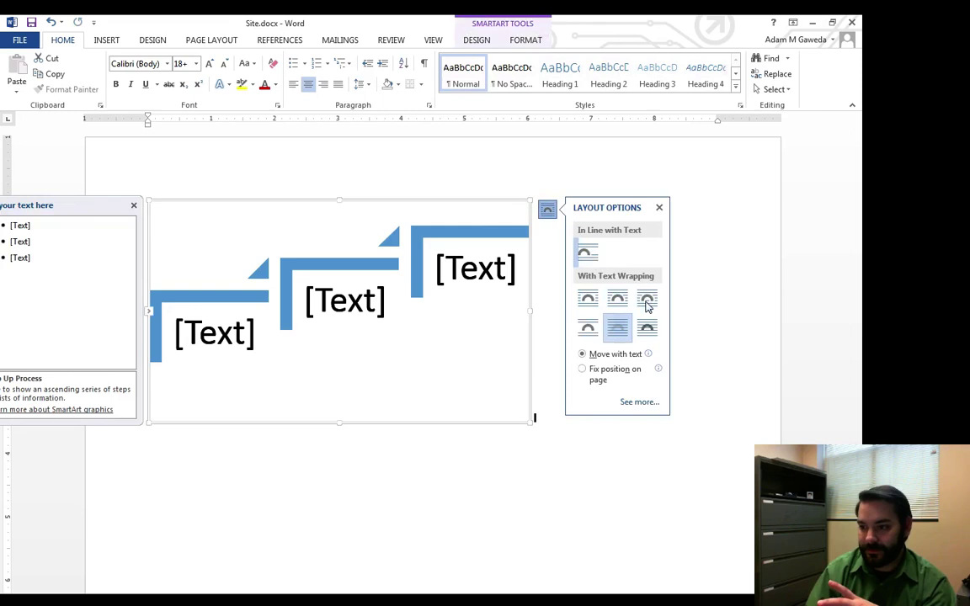
click(613, 302)
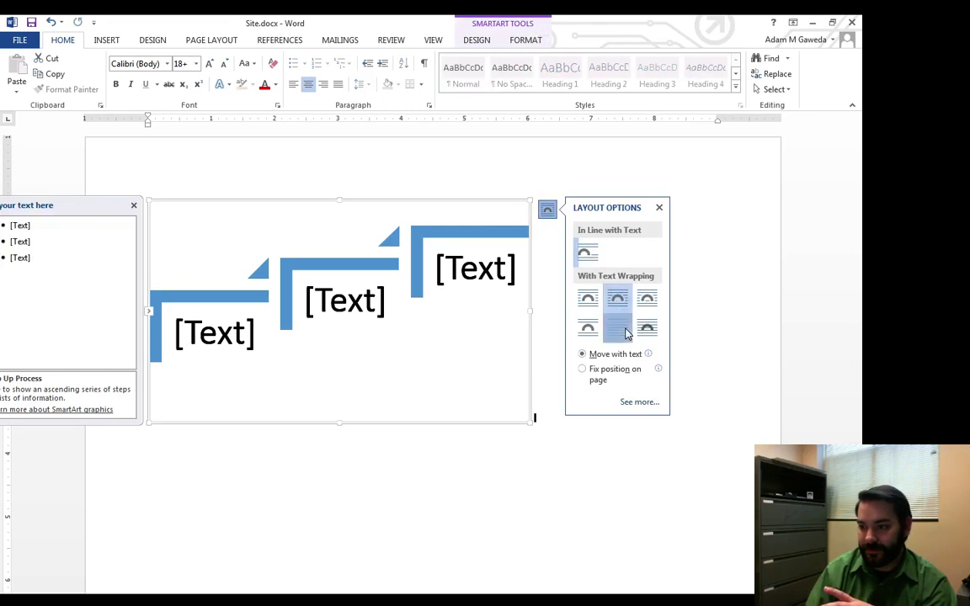
- Move the SmartArt graphic right toward the page centre and check its placement
click(471, 192)
click(463, 206)
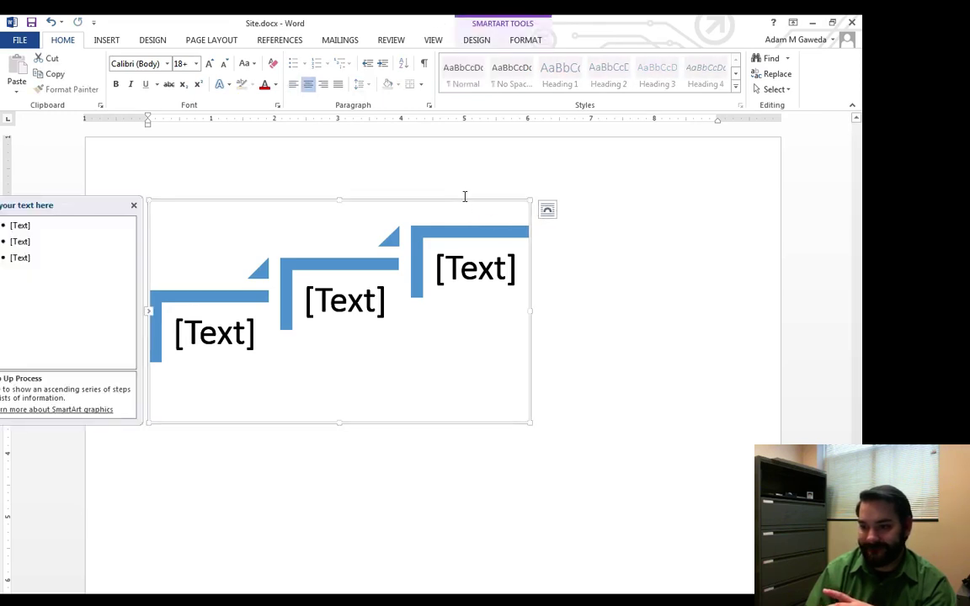
drag(463, 201, 598, 208)
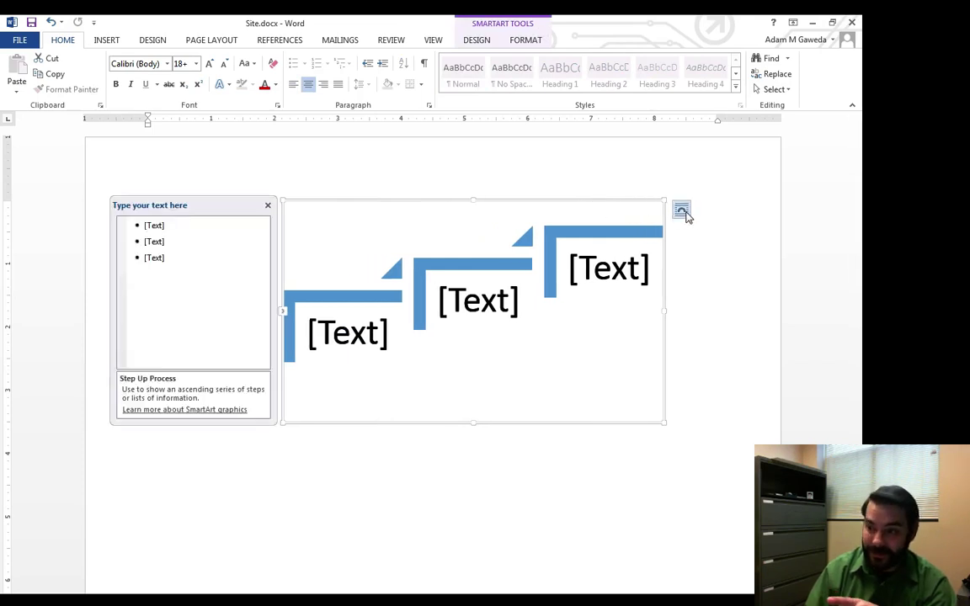
click(682, 211)
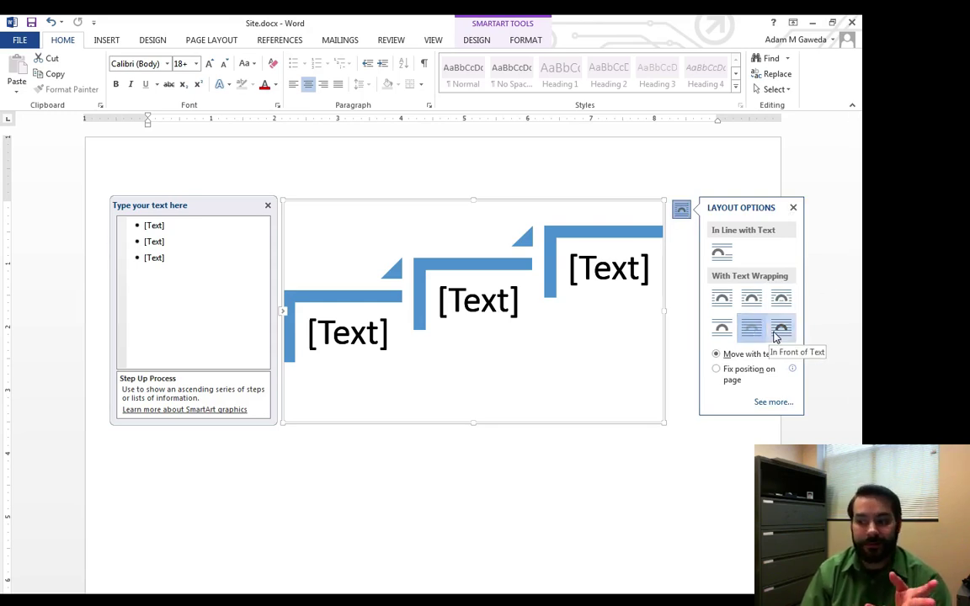
click(640, 170)
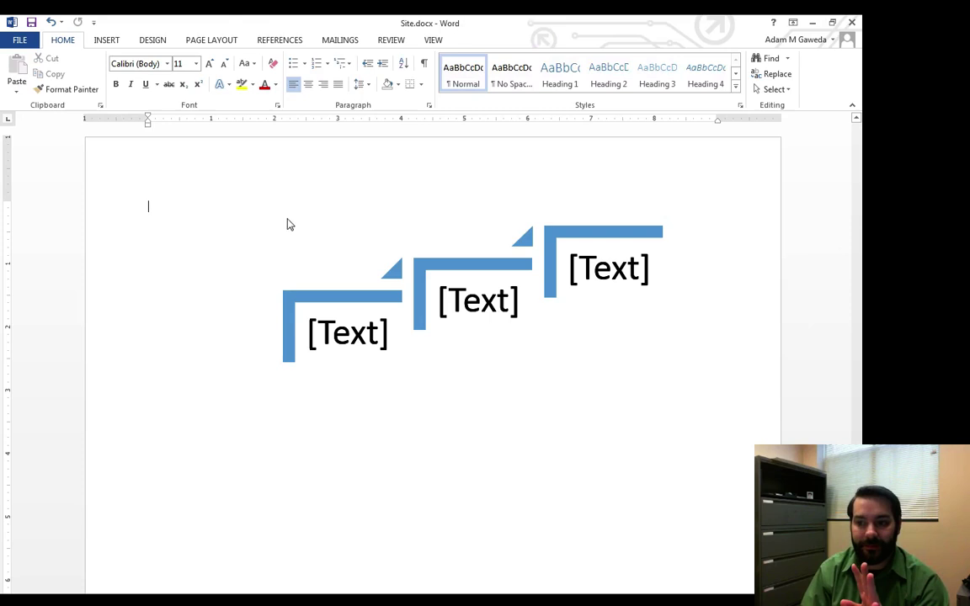
click(309, 262)
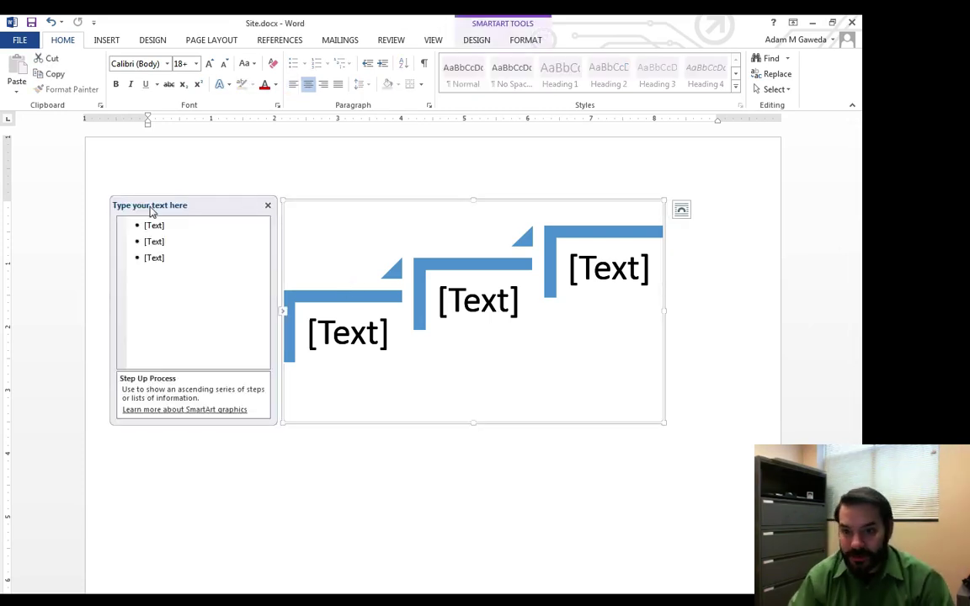
- Label the first two steps 'Perform the Audit' and 'Make Recommdations'
click(153, 225)
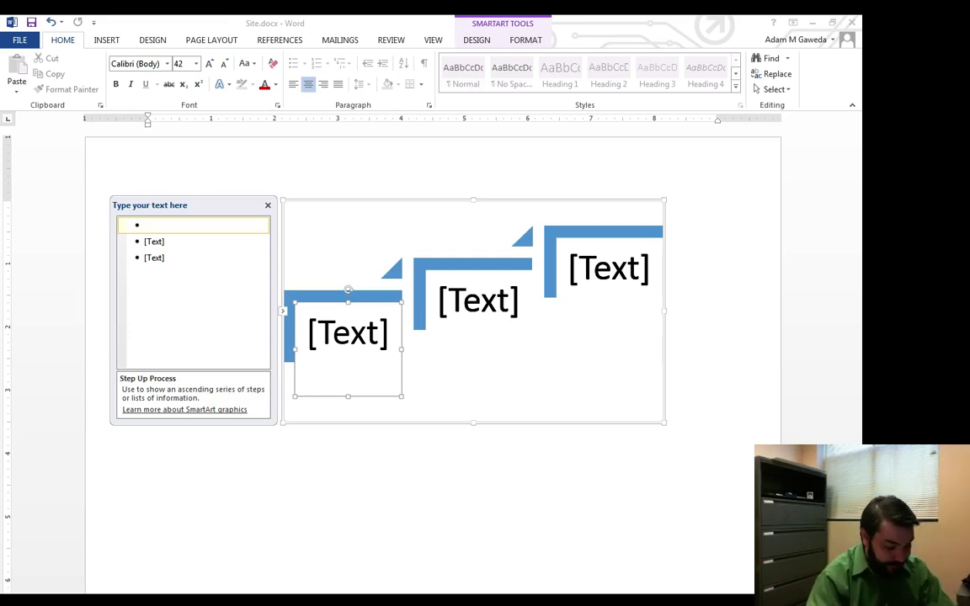
text(Per)
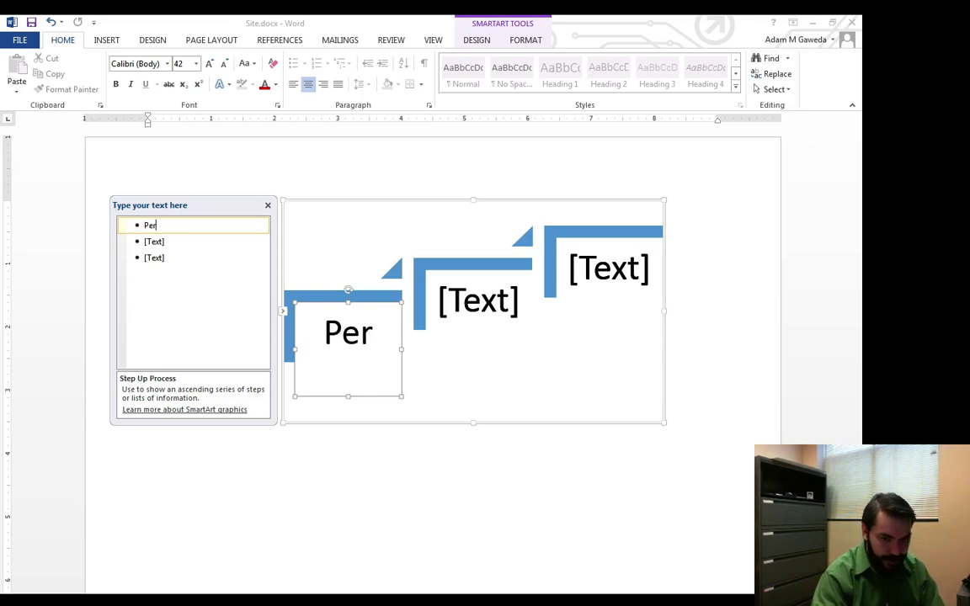
text(form the )
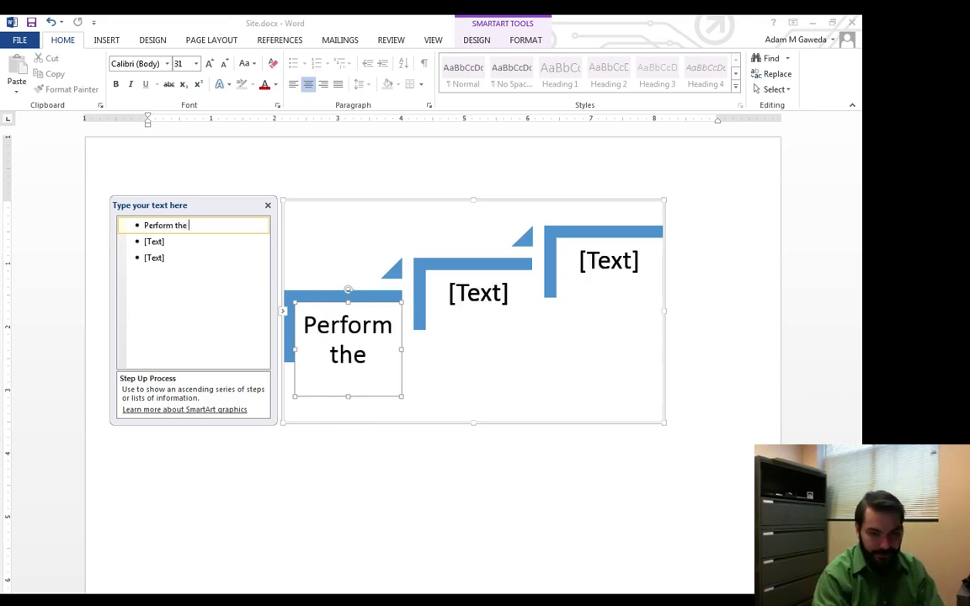
text(Au)
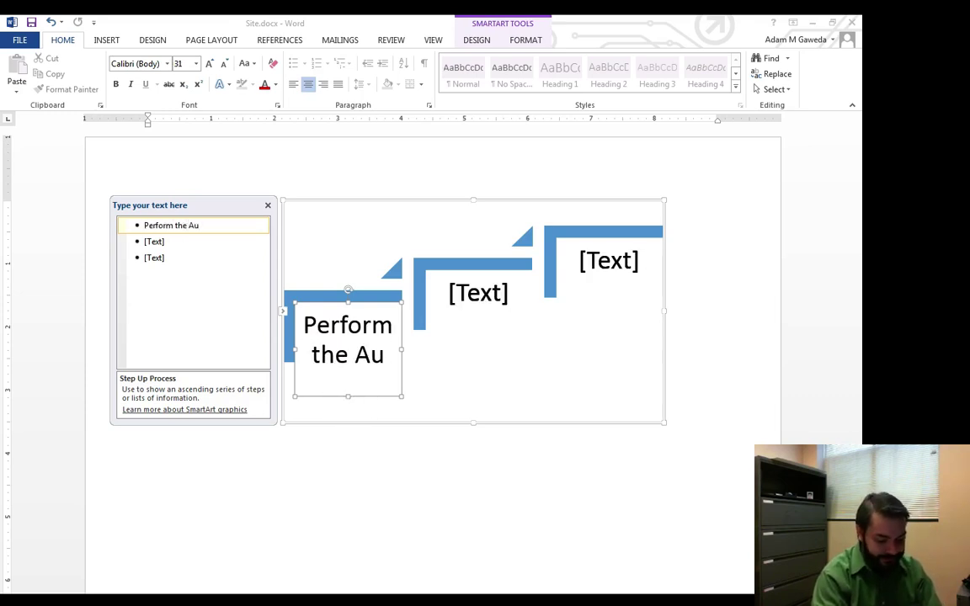
text(dit)
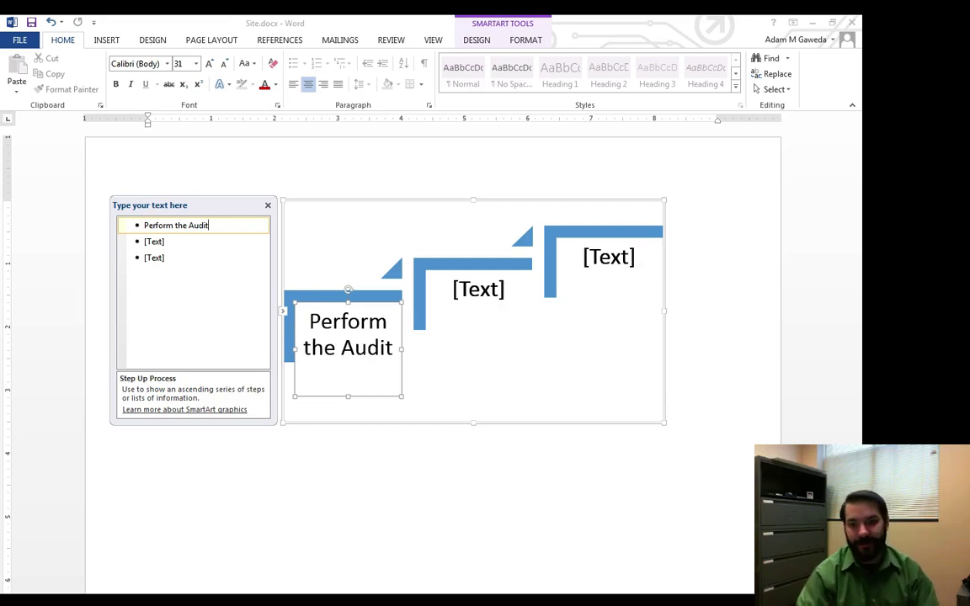
click(144, 242)
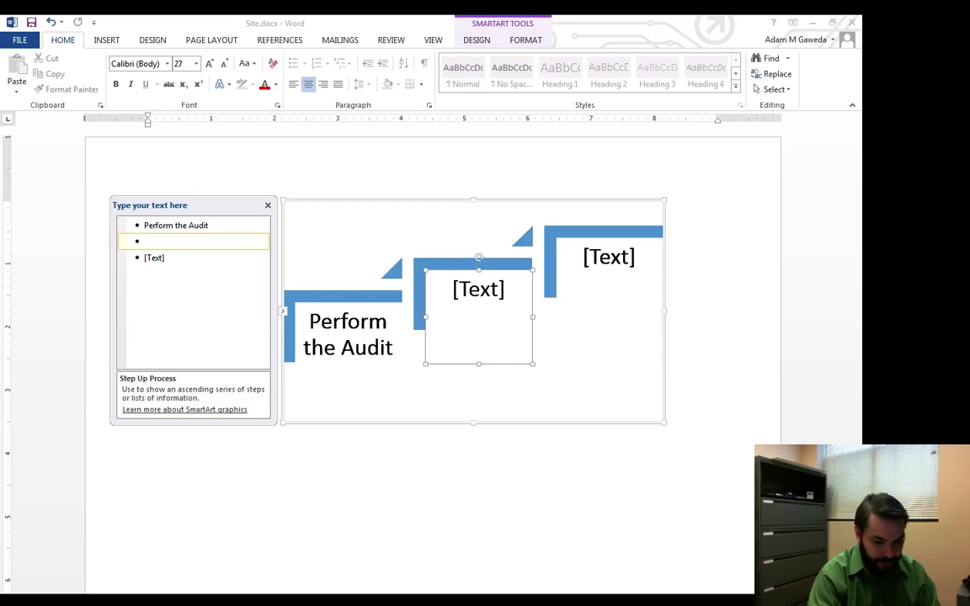
text(Record)
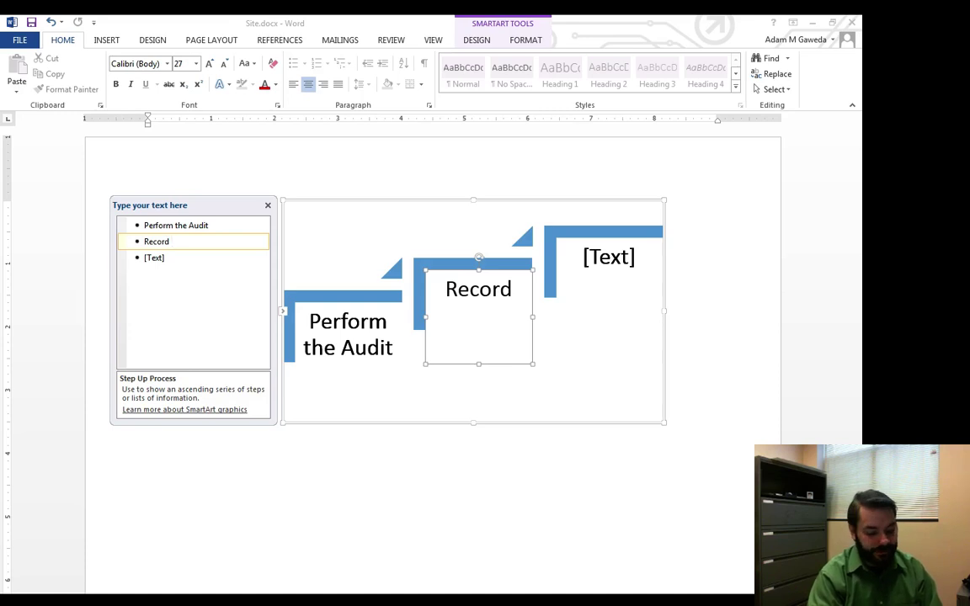
key(BackSpace)
key(BackSpace)
key(BackSpace)
key(BackSpace)
key(BackSpace)
key(BackSpace)
key(BackSpace)
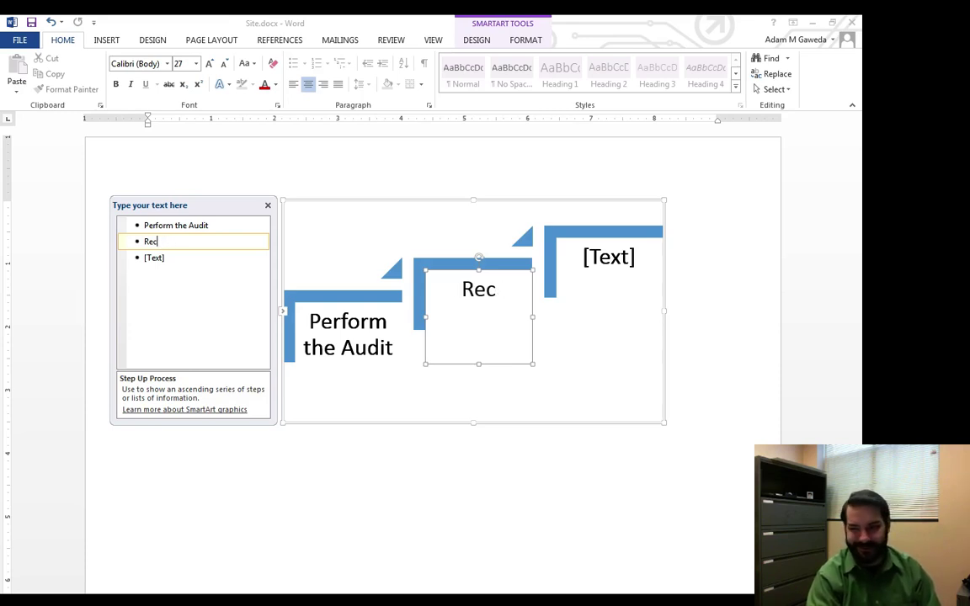
text(Ma)
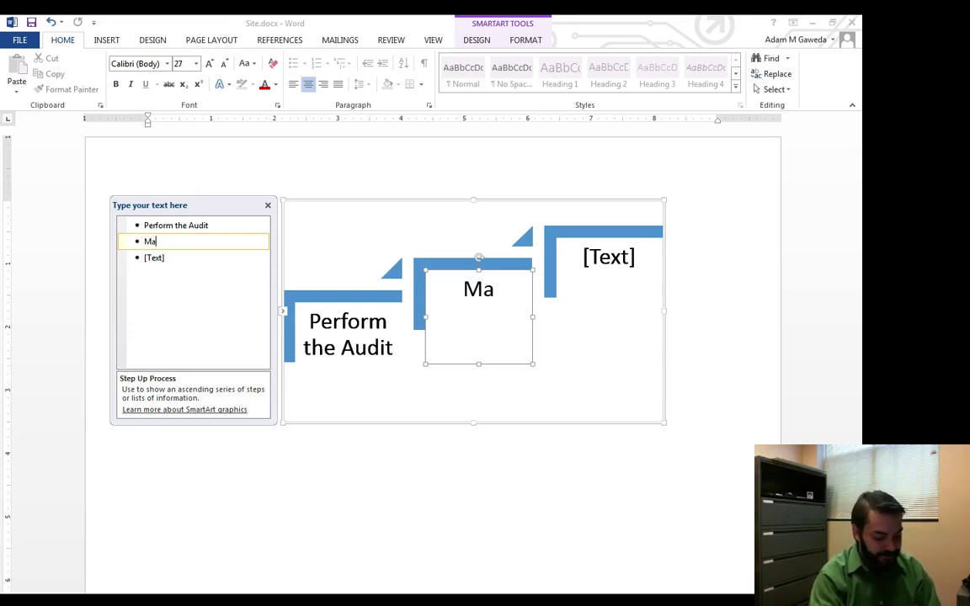
text(ke Recommd)
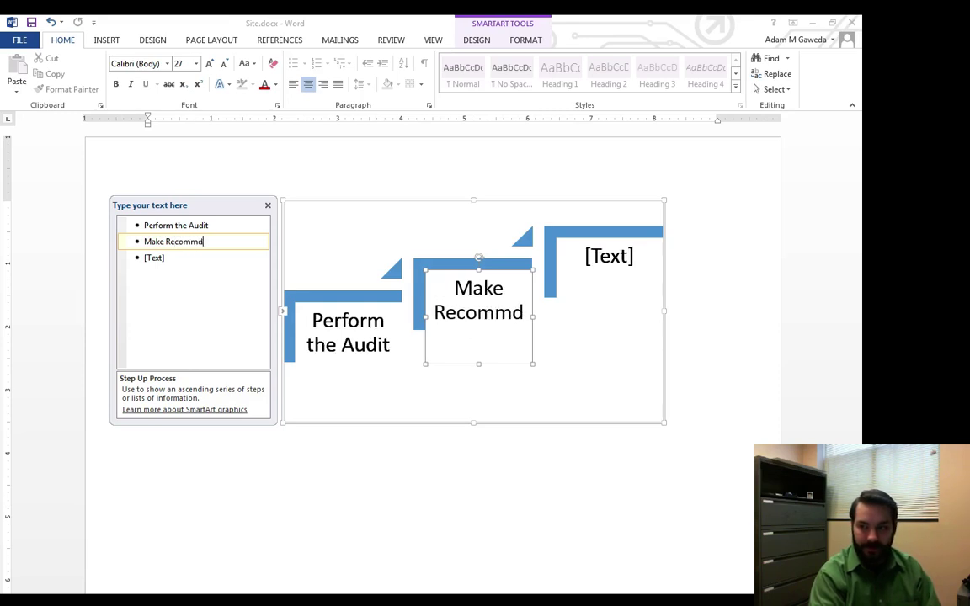
text(ations)
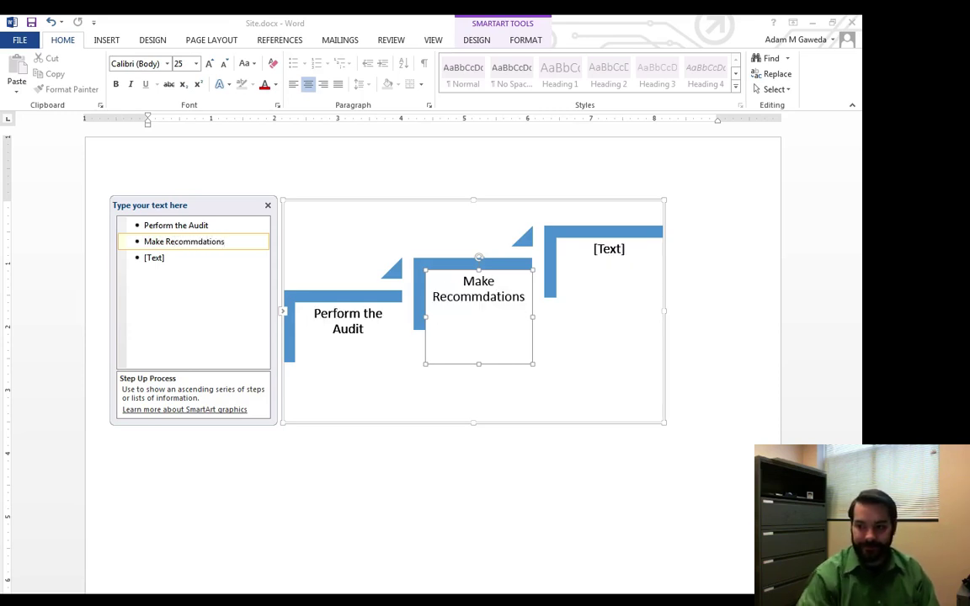
click(154, 257)
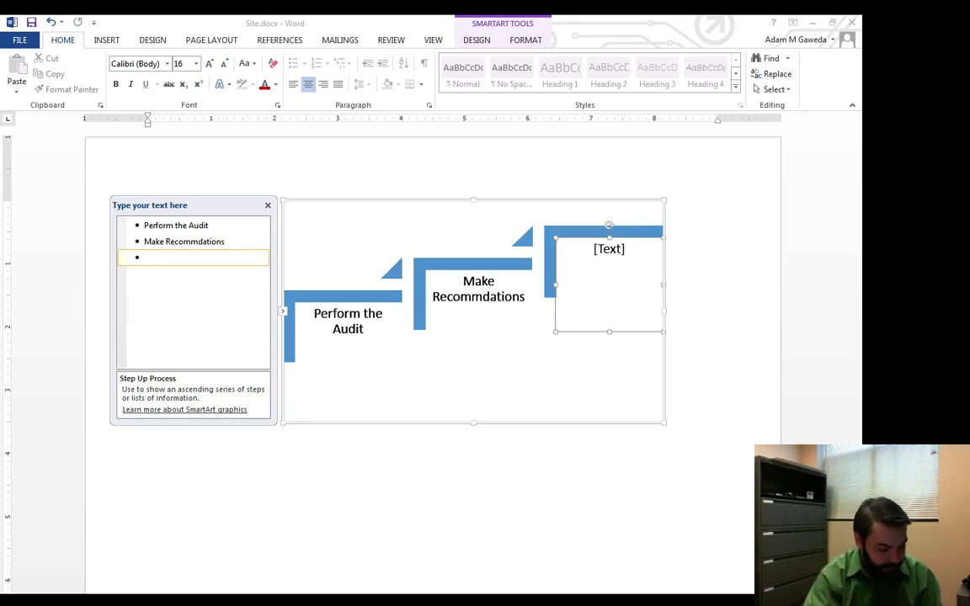
- Enter 'Get Approval' as the third step and add a fourth step, 'Implement Changes'
text(Get Approv)
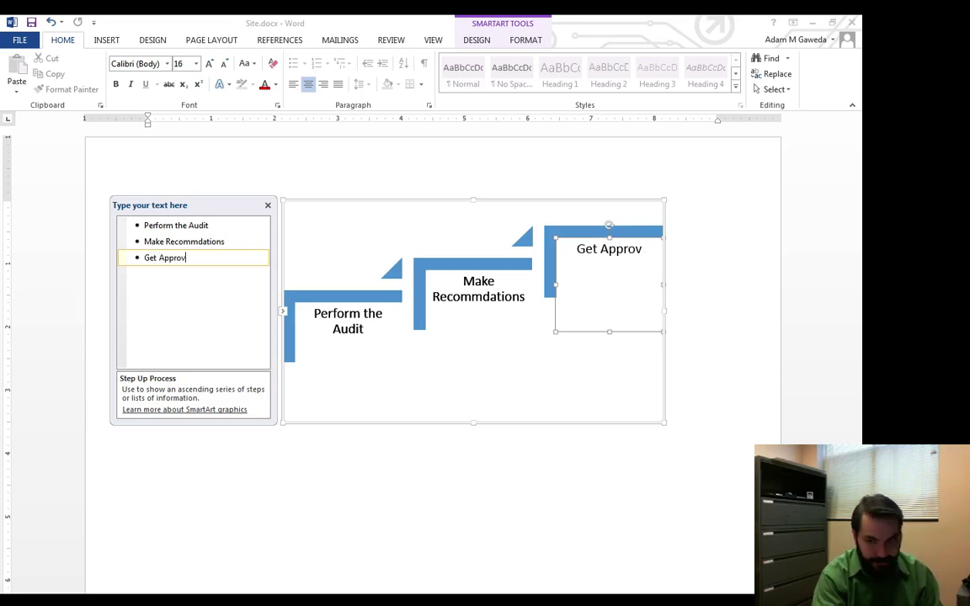
text(ia)
key(BackSpace)
key(BackSpace)
text(al)
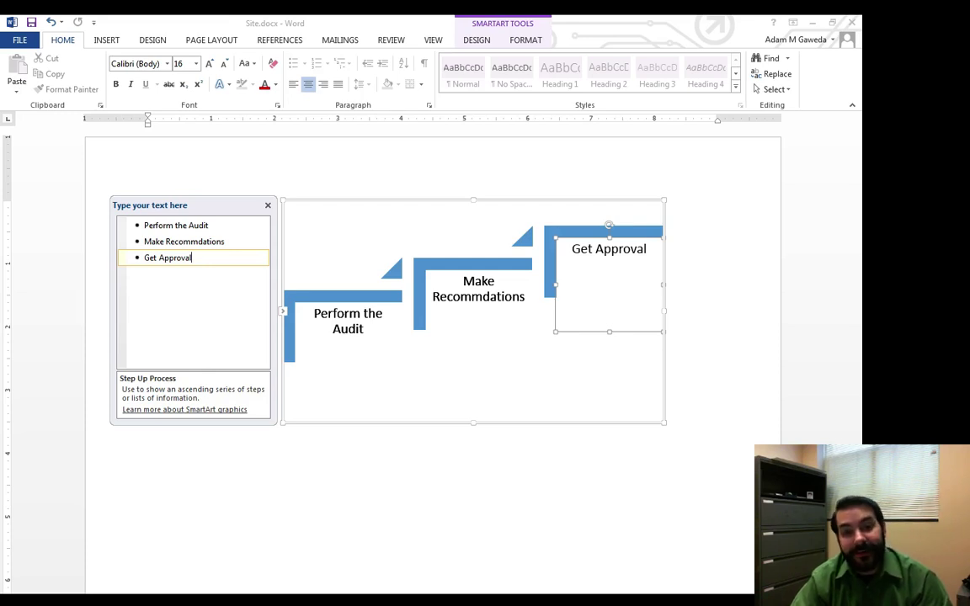
key(Return)
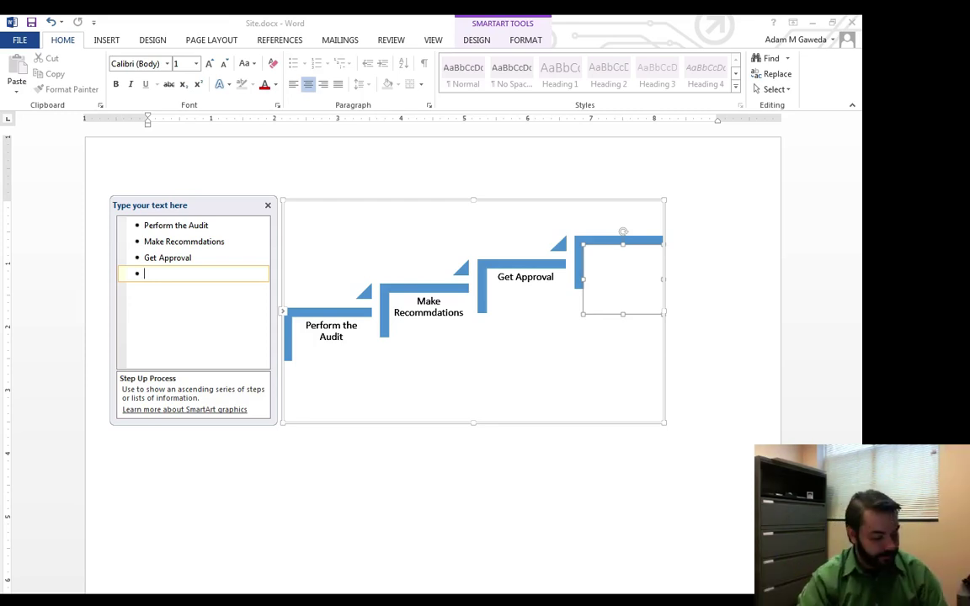
text(Implement)
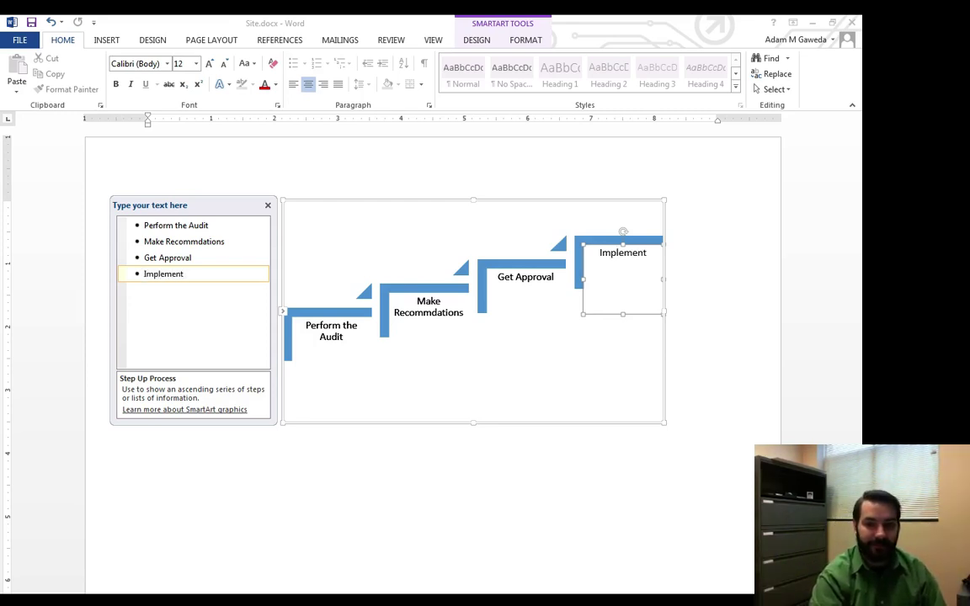
text( Changes)
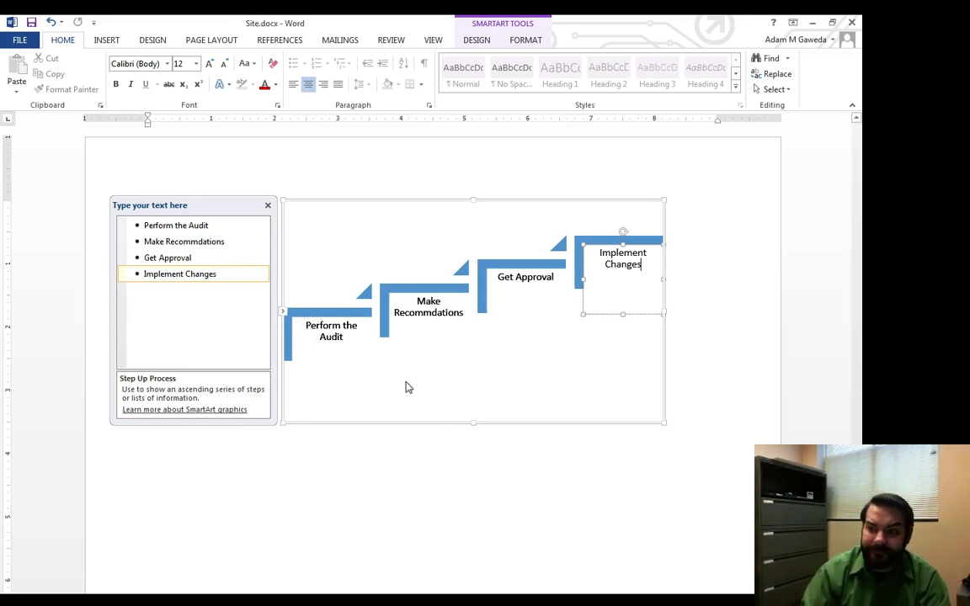
- Drag the SmartArt corners outward so the four-step diagram spans most of the landscape page
drag(281, 423, 138, 500)
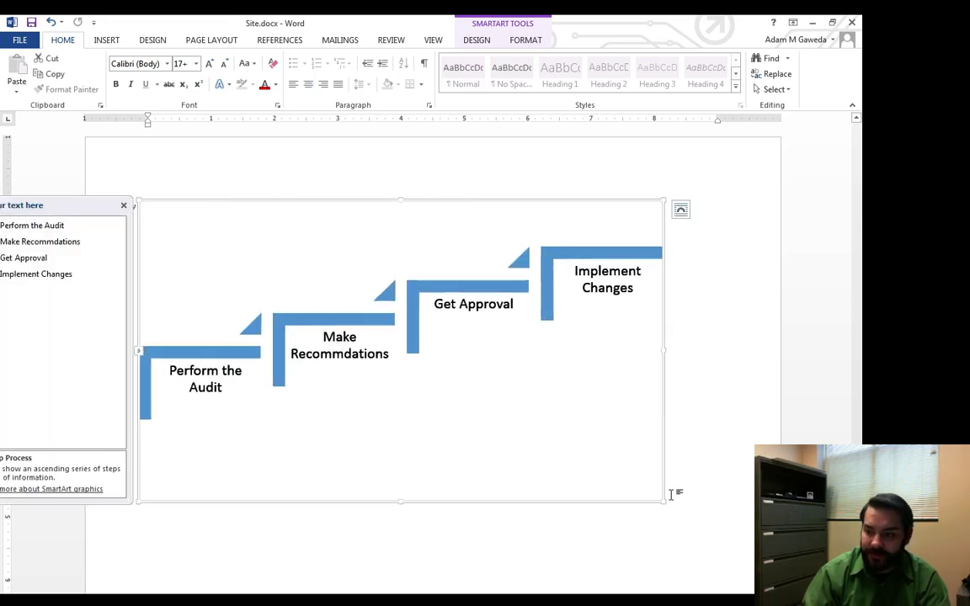
scroll(673, 496, down, 1)
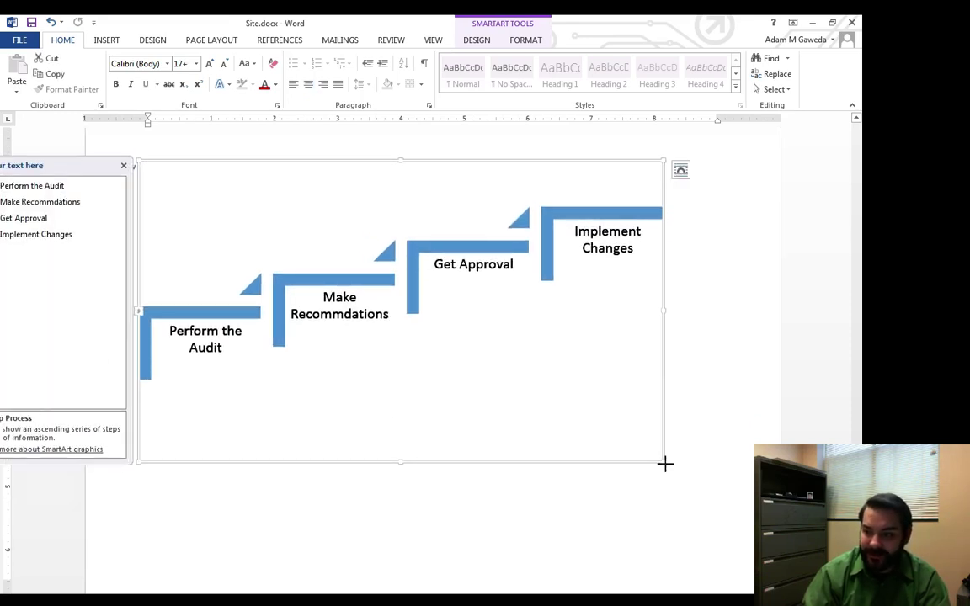
drag(664, 463, 739, 597)
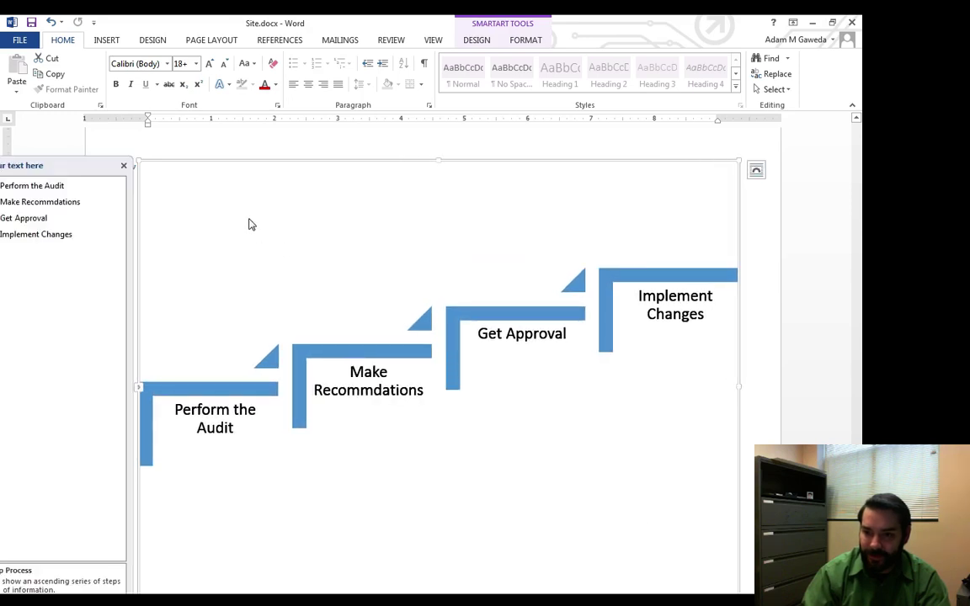
drag(139, 158, 134, 148)
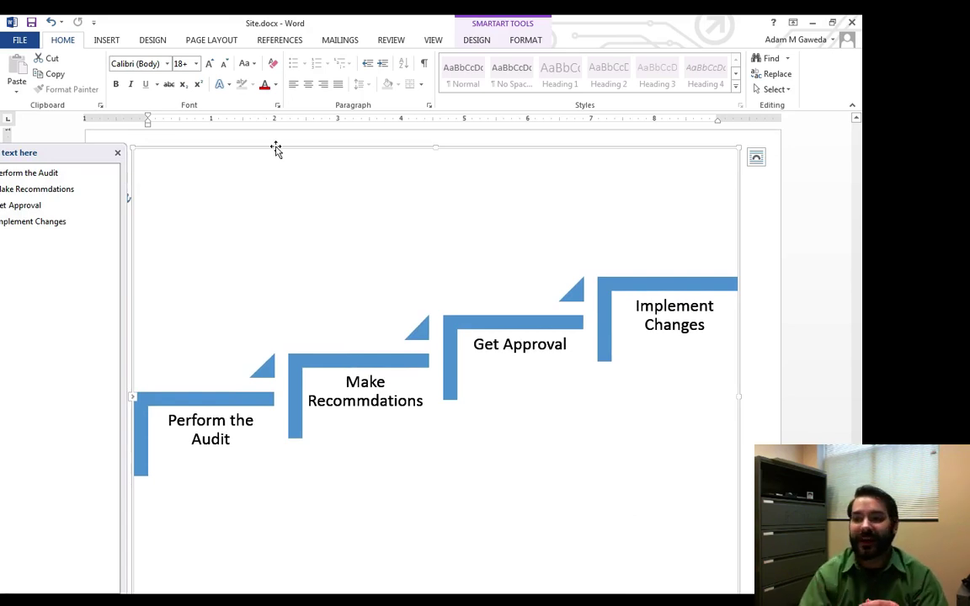
- Preview several SmartArt colour schemes, then apply the colorful orange, yellow, green and grey scheme
click(479, 41)
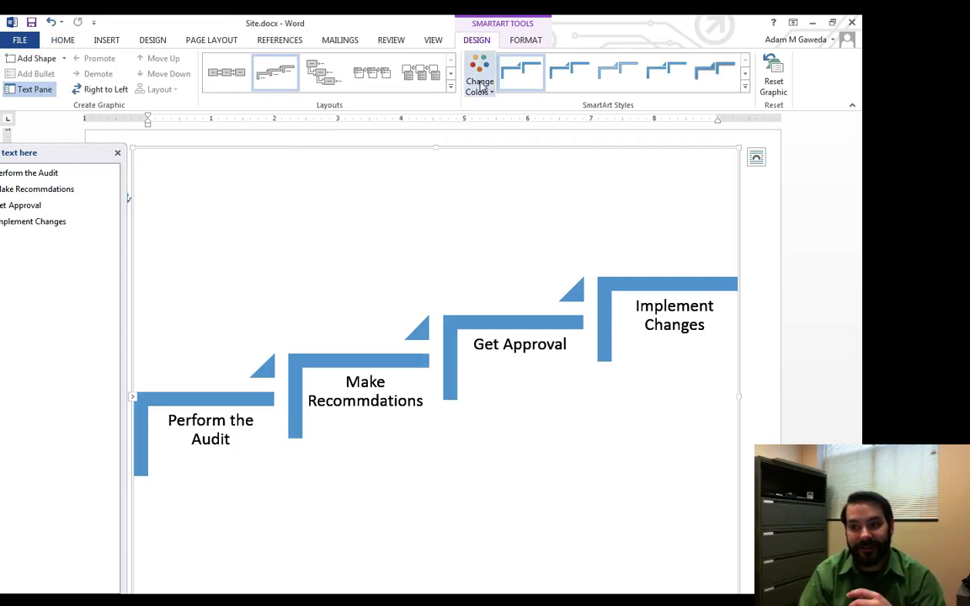
click(479, 80)
click(628, 199)
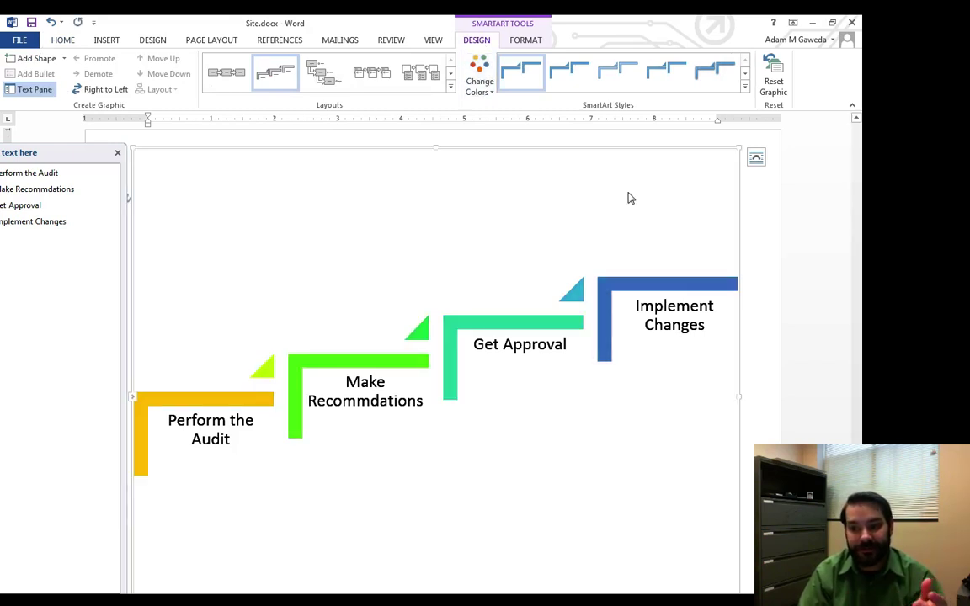
click(479, 80)
click(490, 139)
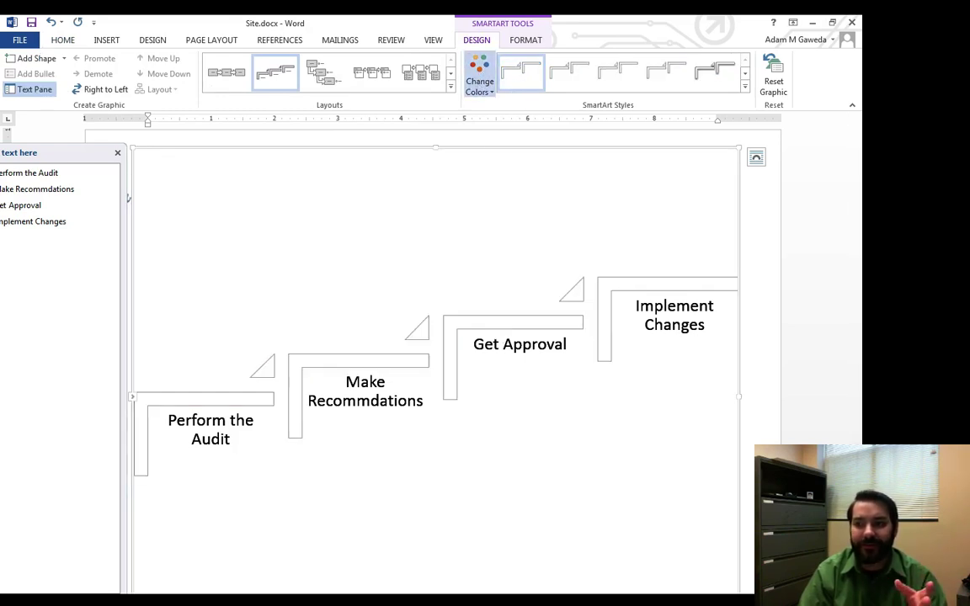
click(479, 80)
click(582, 252)
click(504, 179)
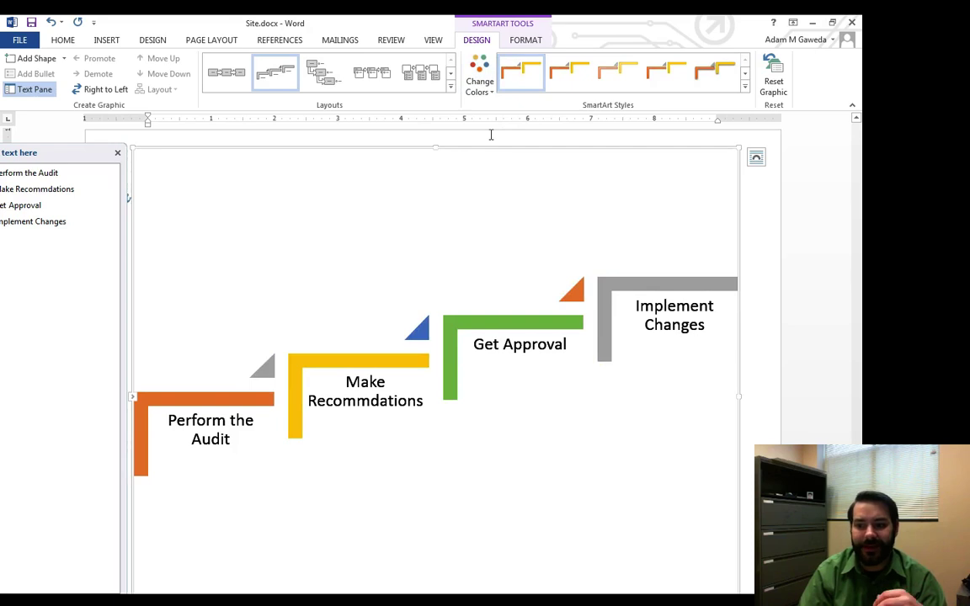
- Switch the SmartArt to the Chaotic to Result Process layout
click(450, 87)
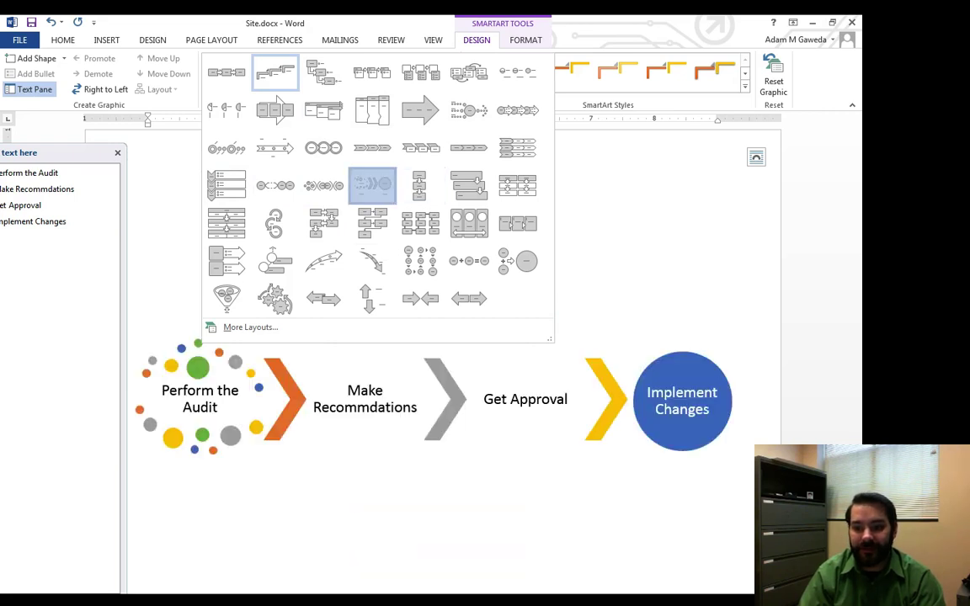
click(383, 183)
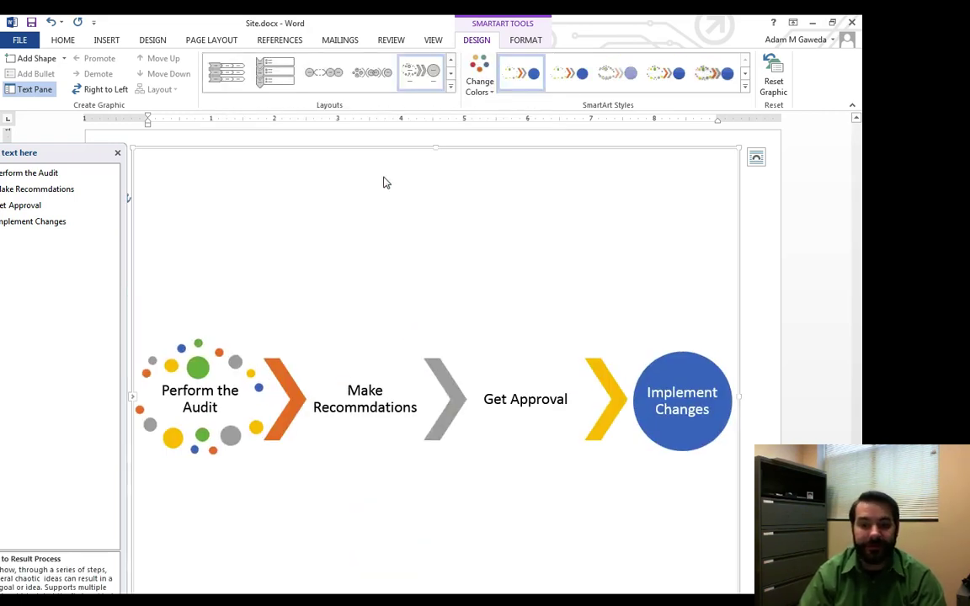